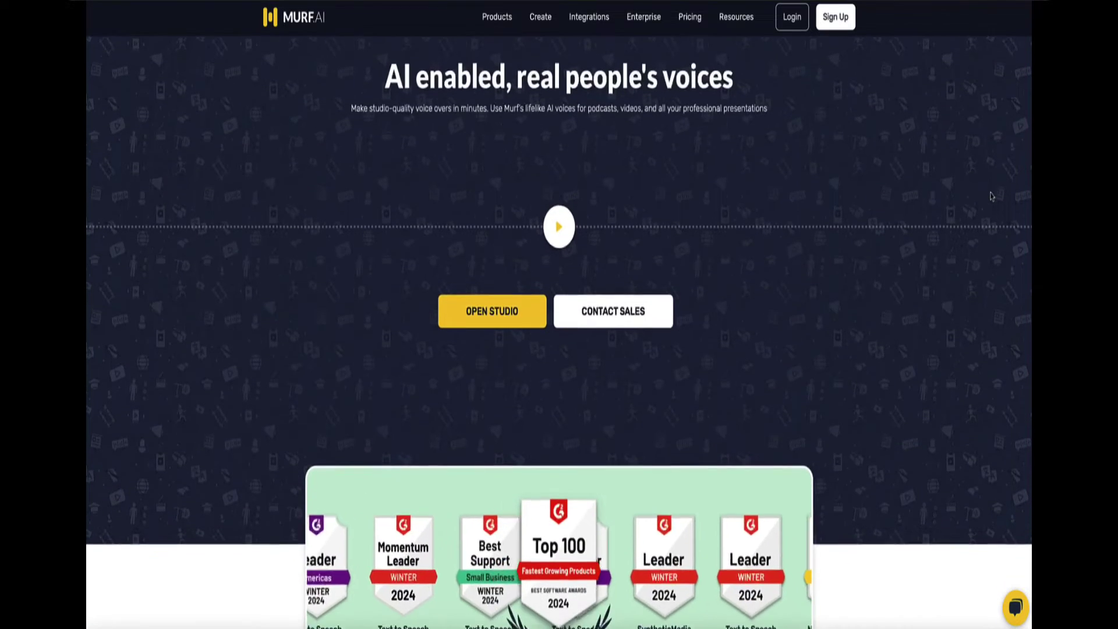
{"action": "scroll", "coordinate": [992, 197], "scroll_direction": "down", "scroll_amount": 2}
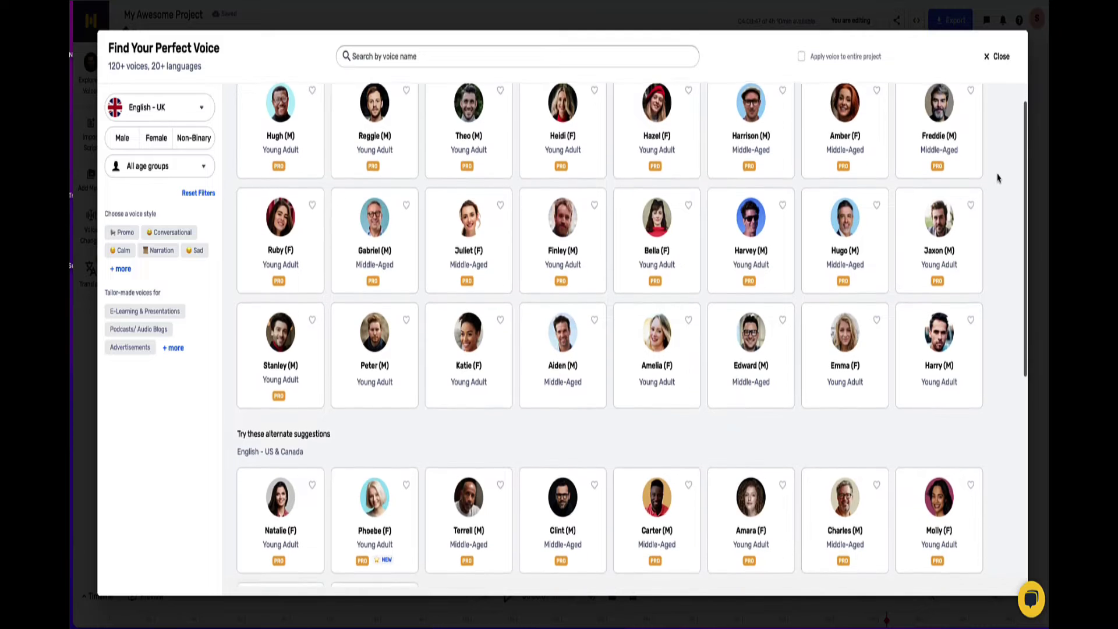
Scroll through the Find Your Perfect Voice grid to browse the available AI voices
{"action": "scroll", "coordinate": [998, 178], "scroll_direction": "down", "scroll_amount": 2}
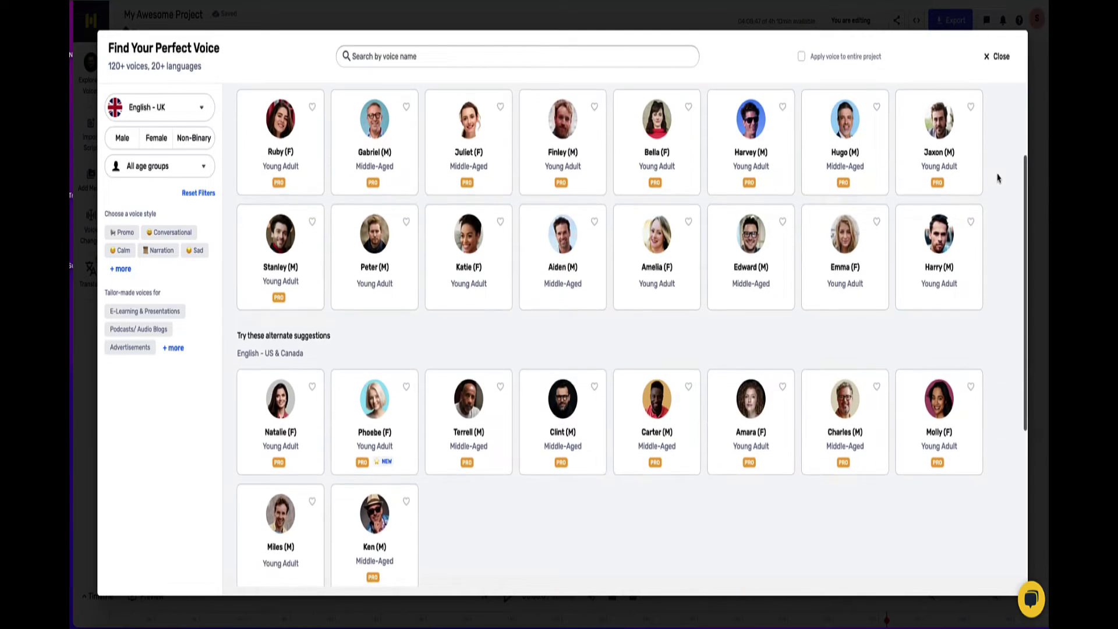
{"action": "scroll", "coordinate": [998, 178], "scroll_direction": "down", "scroll_amount": 2}
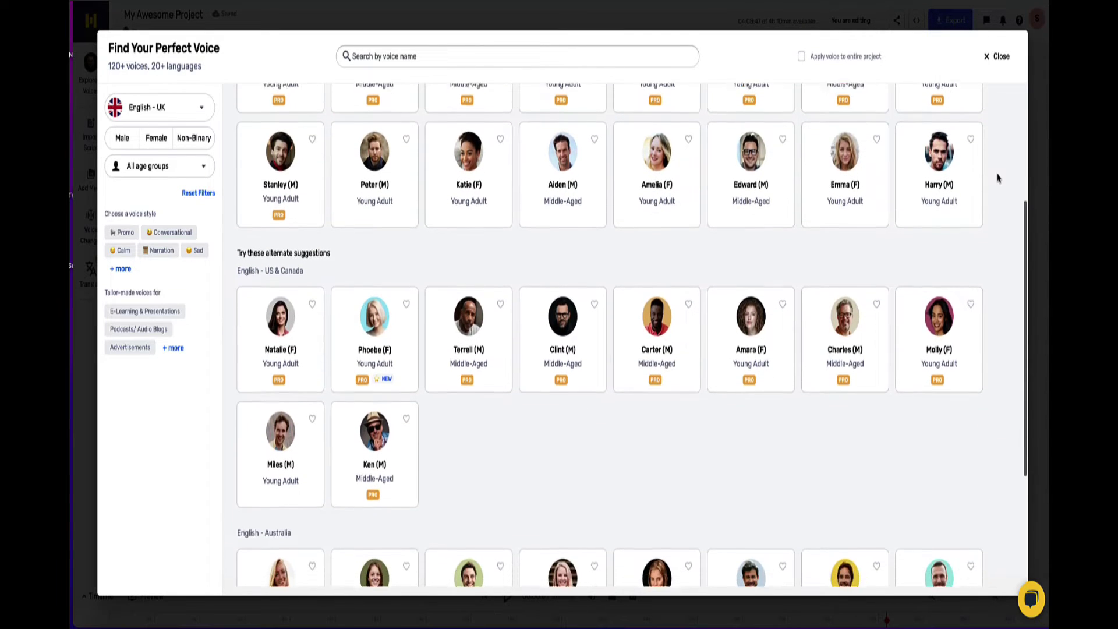
{"action": "scroll", "coordinate": [997, 177], "scroll_direction": "down", "scroll_amount": 2}
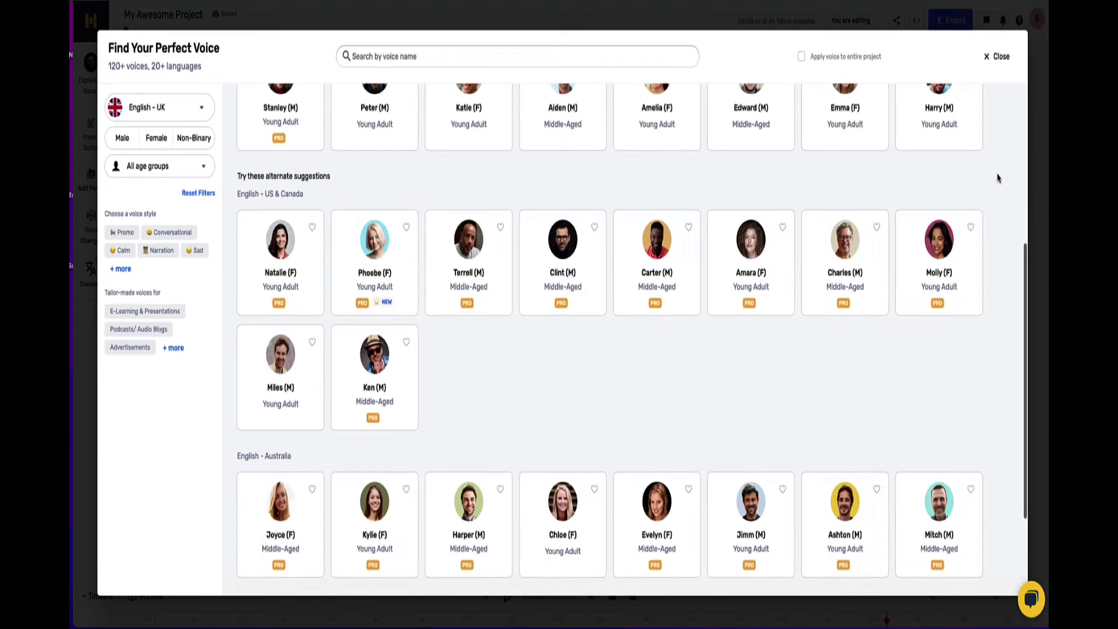
{"action": "scroll", "coordinate": [998, 178], "scroll_direction": "down", "scroll_amount": 1}
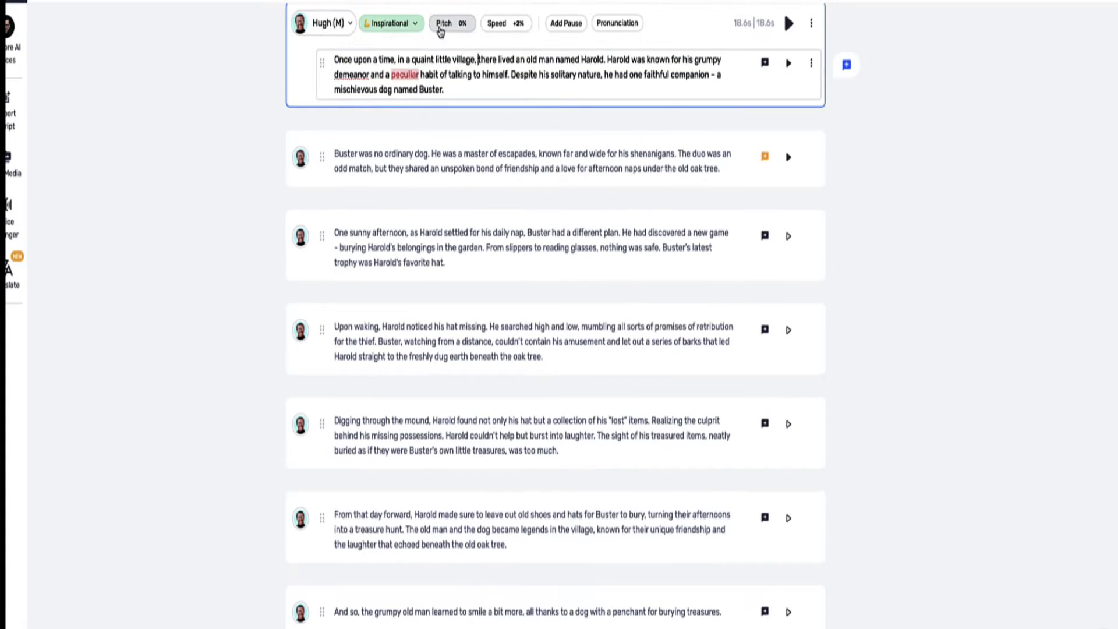
Raise the first block's pitch and speed to +8%
{"action": "left_click", "coordinate": [441, 29]}
{"action": "left_click_drag", "start_coordinate": [453, 62], "coordinate": [517, 53]}
{"action": "left_click", "coordinate": [505, 28]}
Insert a weak pause at the paragraph start and a strong pause after 'nature,'
{"action": "left_click", "coordinate": [565, 23]}
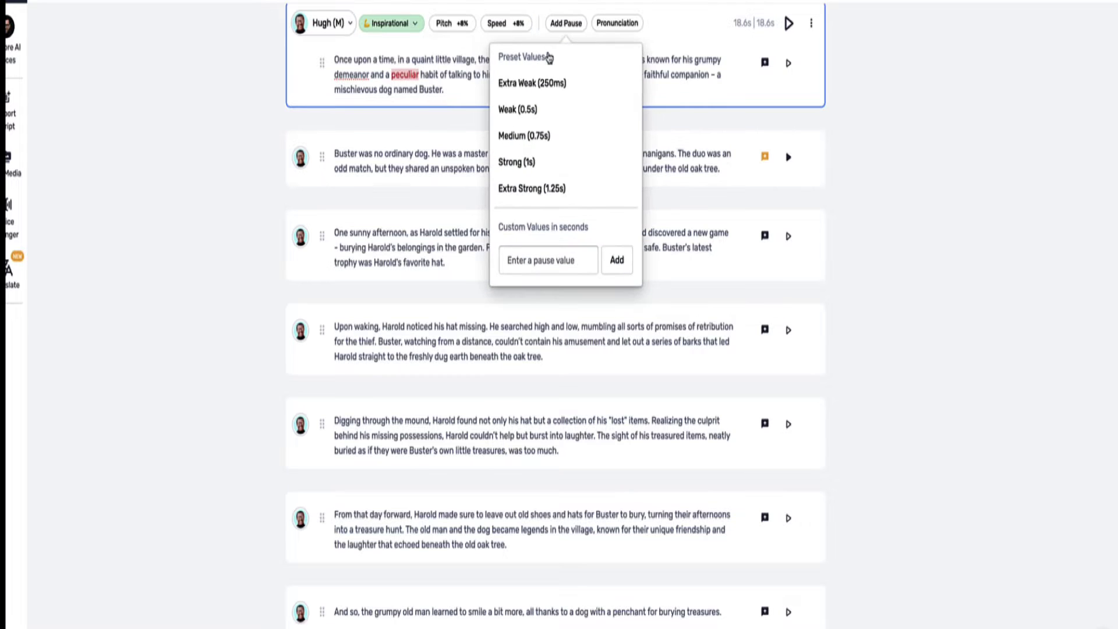
{"action": "left_click", "coordinate": [541, 118]}
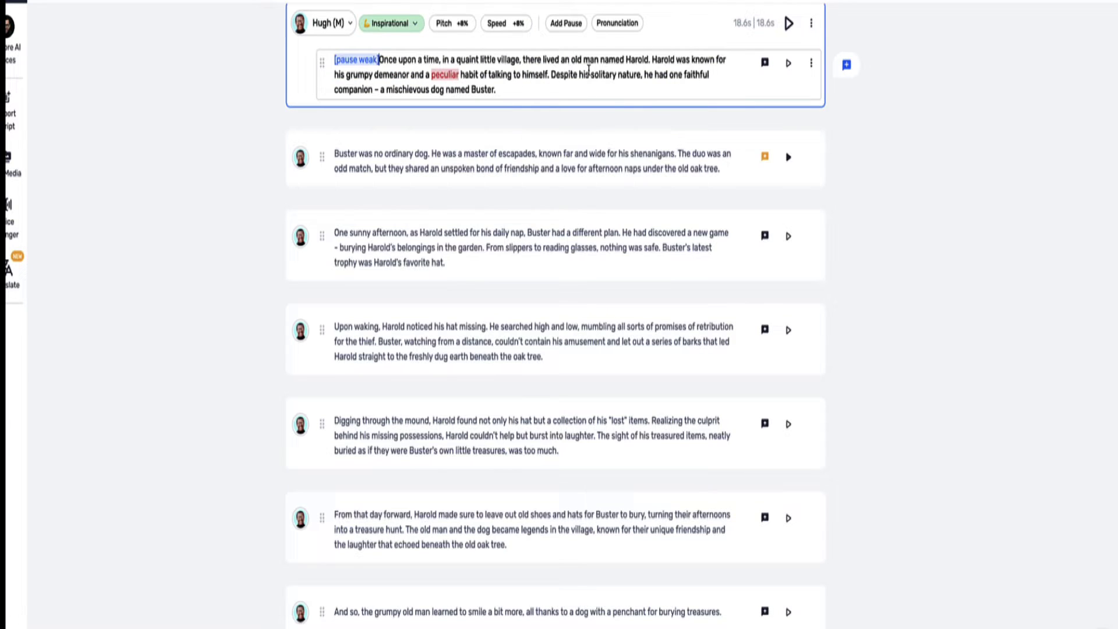
{"action": "left_click", "coordinate": [643, 74]}
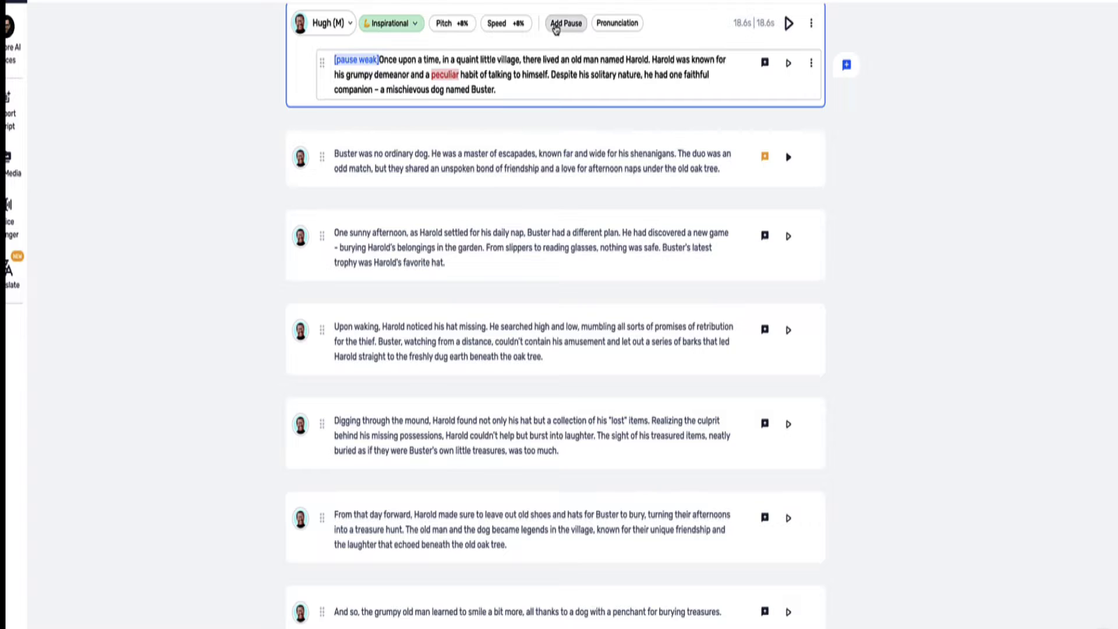
{"action": "left_click", "coordinate": [558, 23]}
{"action": "left_click", "coordinate": [523, 164]}
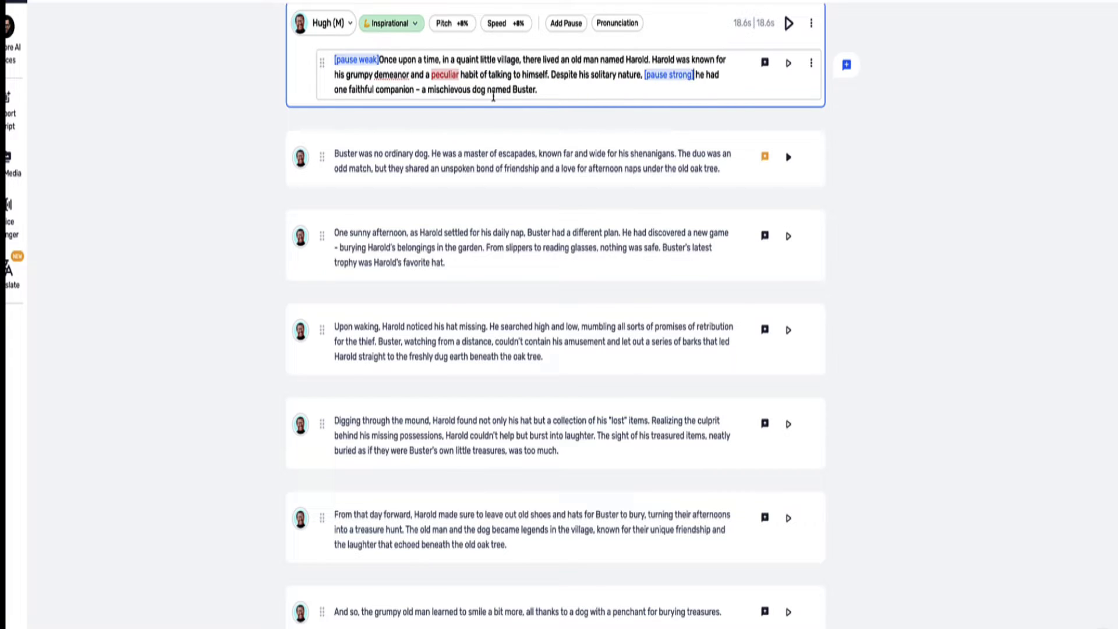
Bring up the pronunciation choices for the word Buster
{"action": "left_click_drag", "start_coordinate": [536, 89], "coordinate": [514, 89]}
{"action": "left_click", "coordinate": [619, 22]}
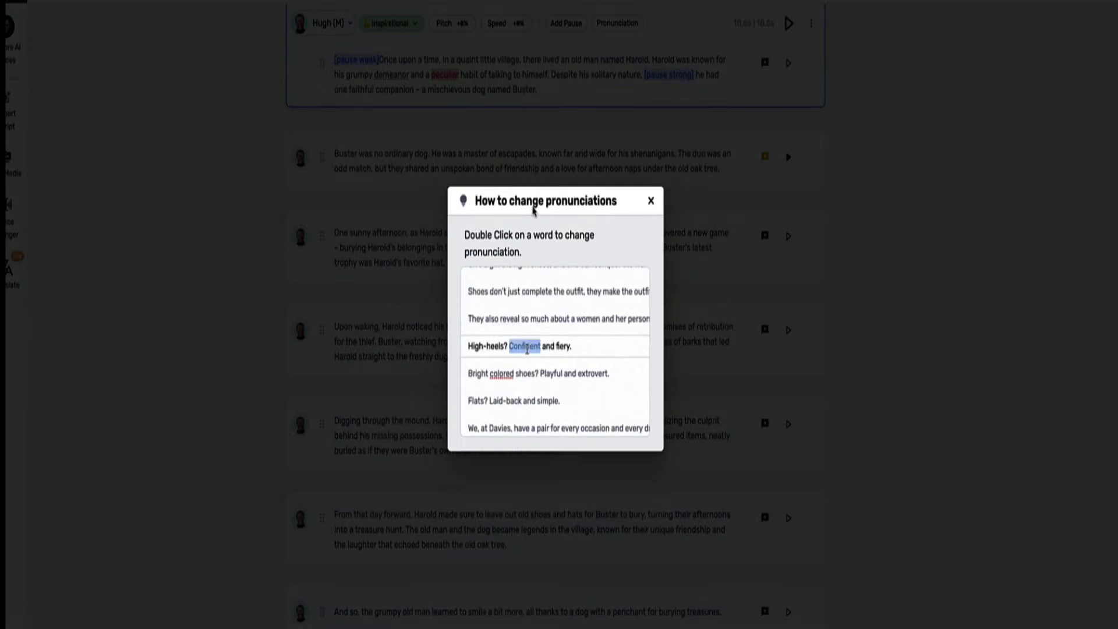
{"action": "left_click", "coordinate": [651, 200]}
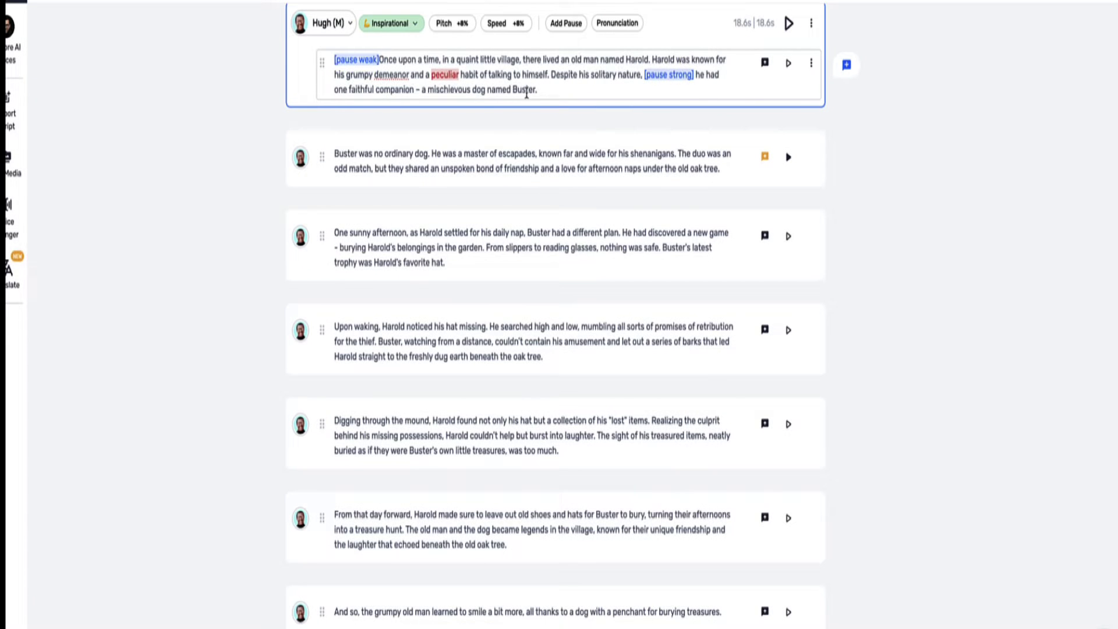
{"action": "double_click", "coordinate": [525, 89]}
{"action": "left_click", "coordinate": [523, 80]}
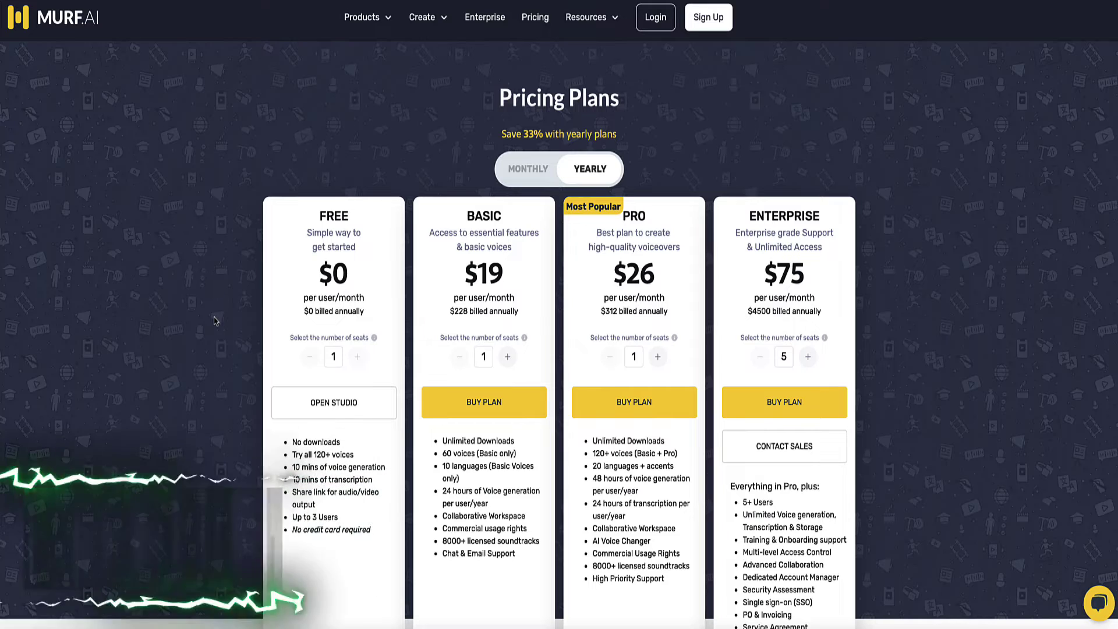
Start a free account from the Pricing Plans page to reach the studio home
{"action": "left_click", "coordinate": [330, 410]}
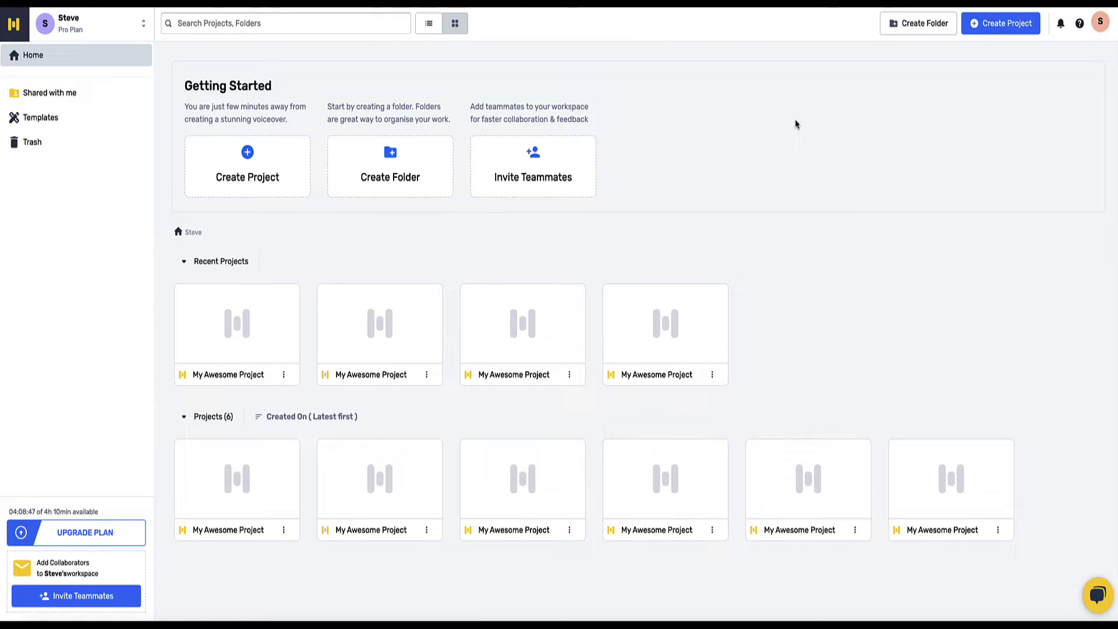
Create a blank audio project titled My Awesome Project
{"action": "left_click", "coordinate": [244, 170]}
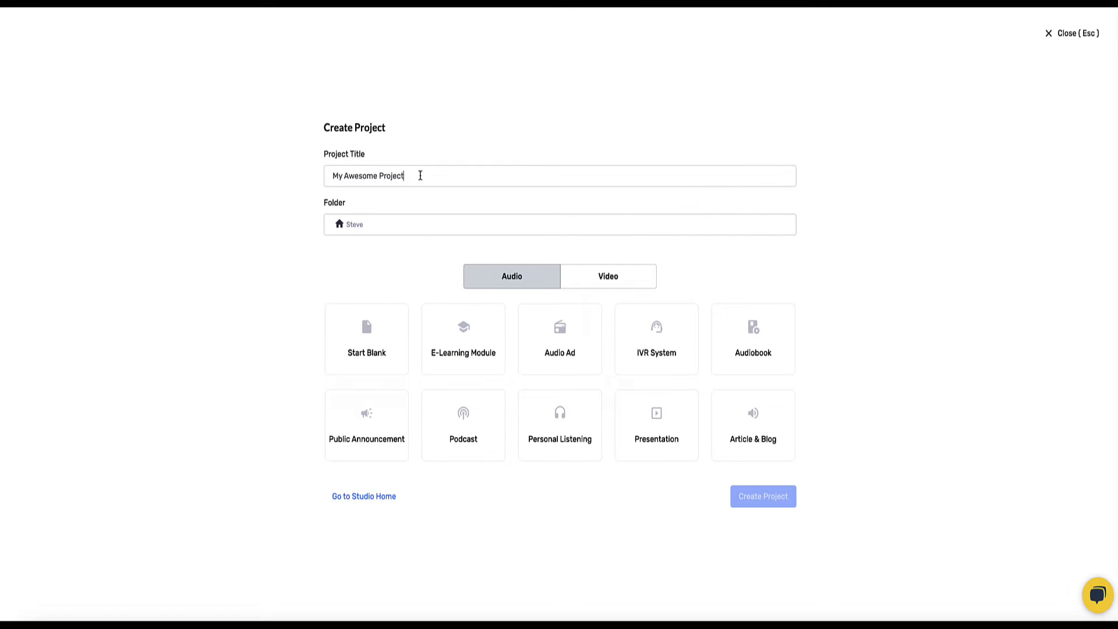
{"action": "left_click_drag", "start_coordinate": [419, 175], "coordinate": [309, 182]}
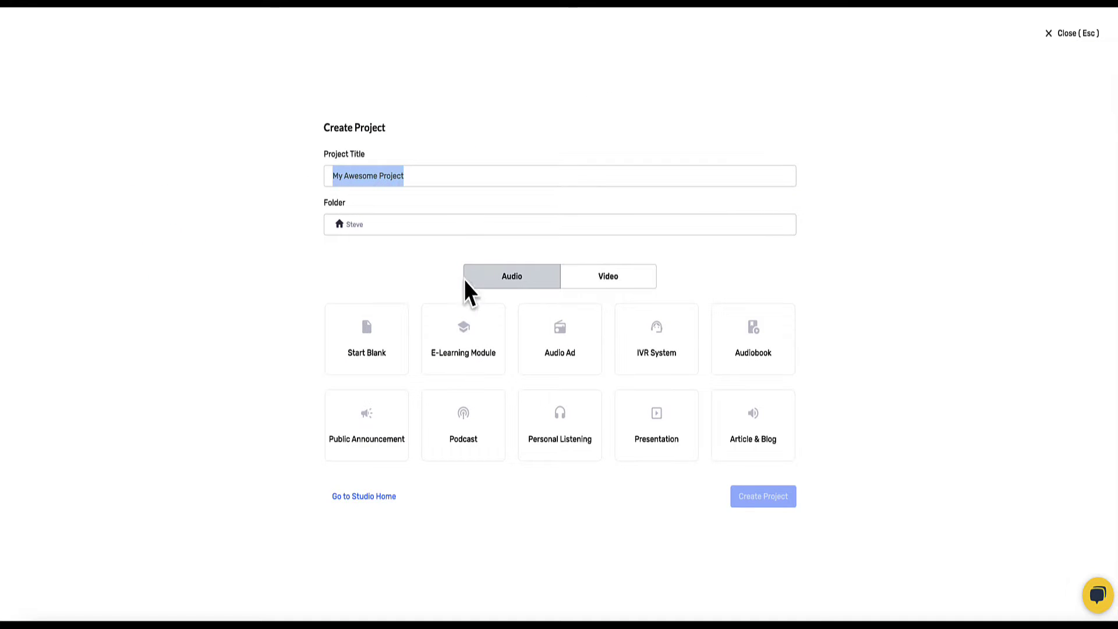
{"action": "left_click", "coordinate": [357, 350]}
{"action": "left_click", "coordinate": [753, 499]}
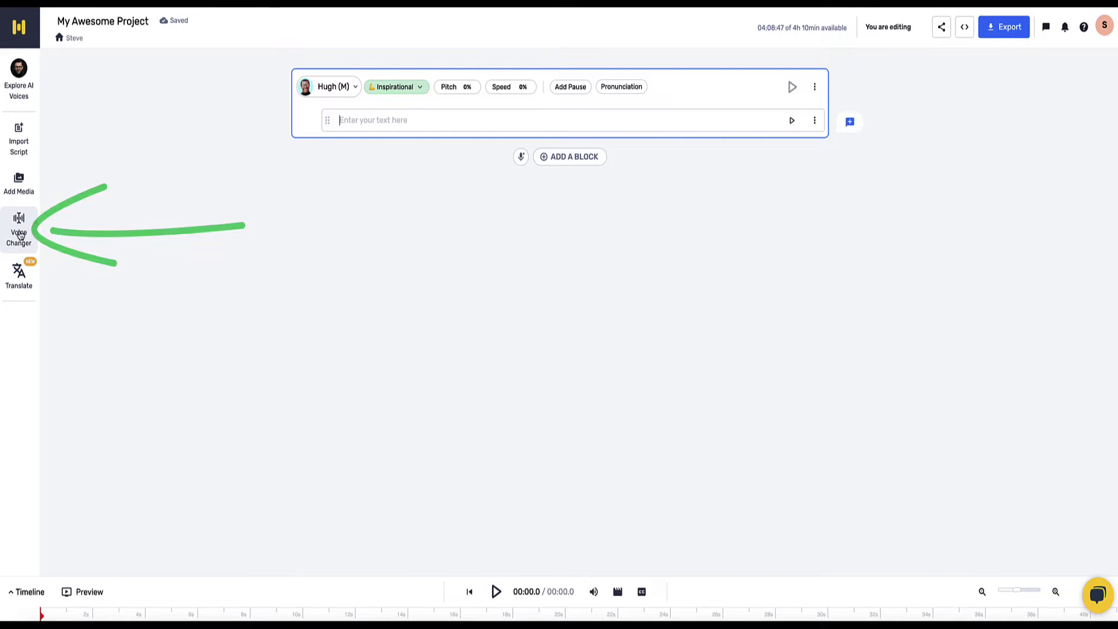
Open the Voice Changer upload dialog and the Finder folder holding voice sample.mp3
{"action": "left_click", "coordinate": [19, 233]}
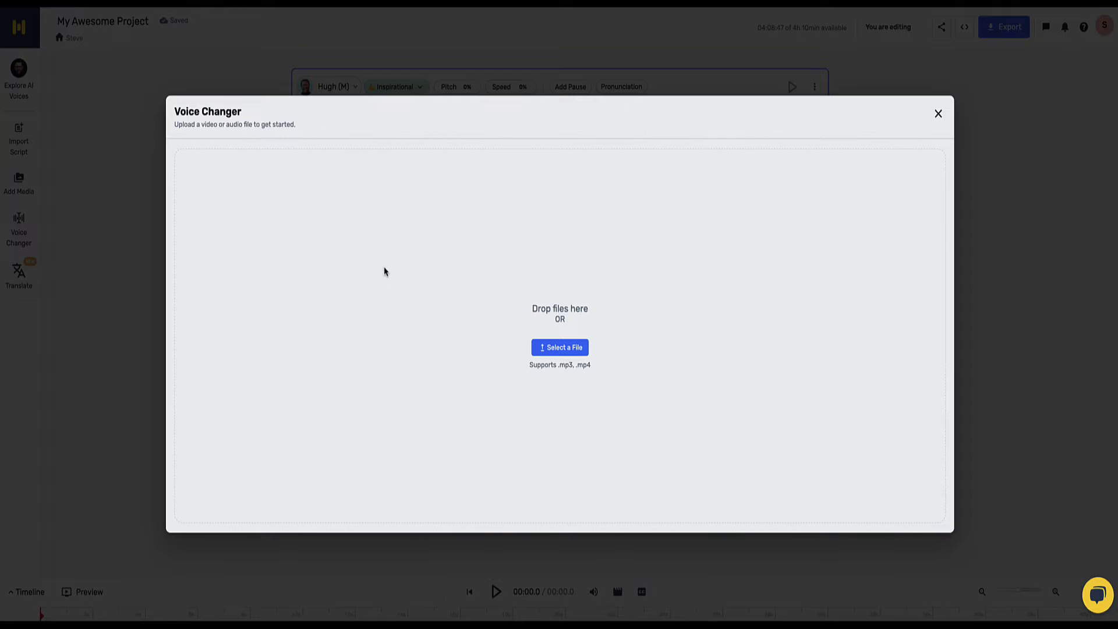
{"action": "left_click_drag", "start_coordinate": [559, 374], "coordinate": [525, 369]}
{"action": "left_click", "coordinate": [875, 254]}
{"action": "left_click", "coordinate": [1070, 624]}
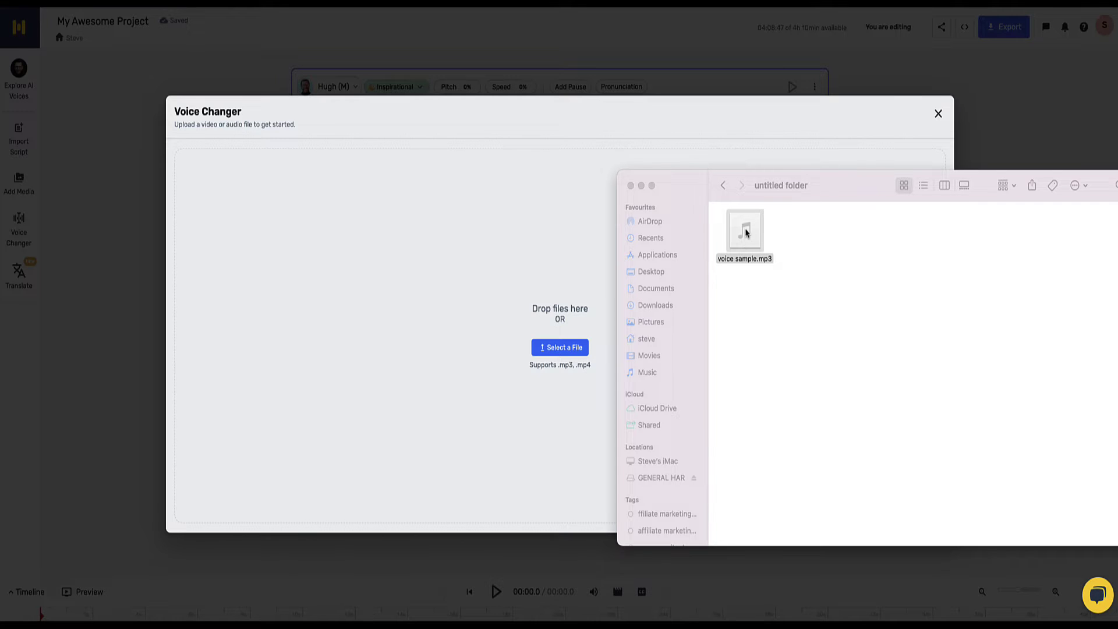
Drop voice sample.mp3 into the Voice Changer and transcribe it in English (United States)
{"action": "left_click_drag", "start_coordinate": [746, 233], "coordinate": [540, 247]}
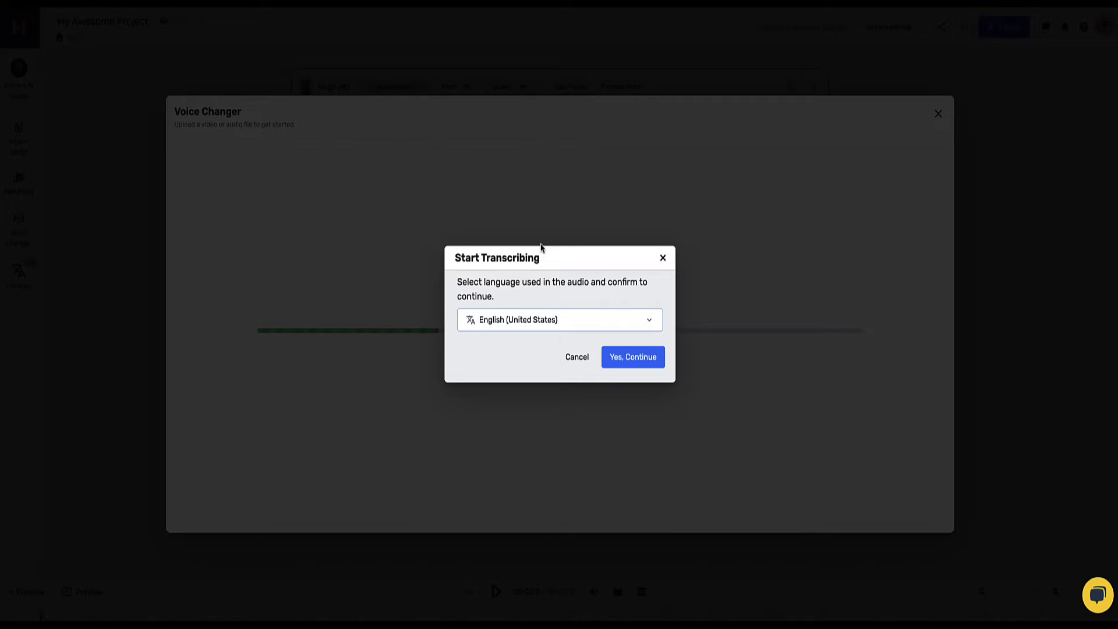
{"action": "left_click", "coordinate": [612, 356]}
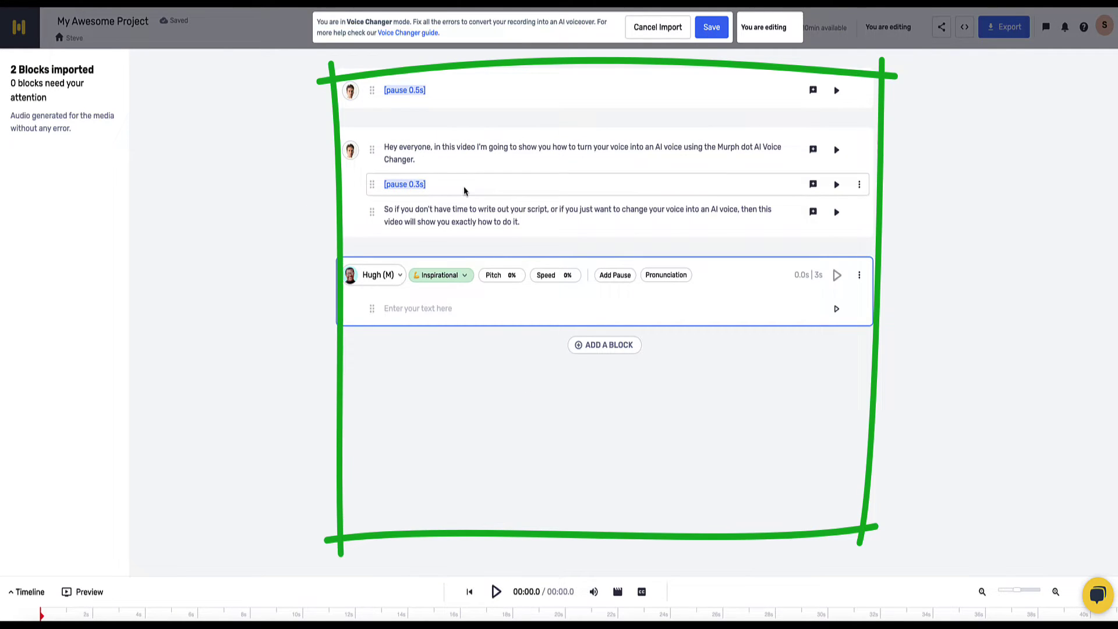
Switch the imported block's voice to Edmund, then generate and play its audio
{"action": "mouse_move", "coordinate": [352, 156]}
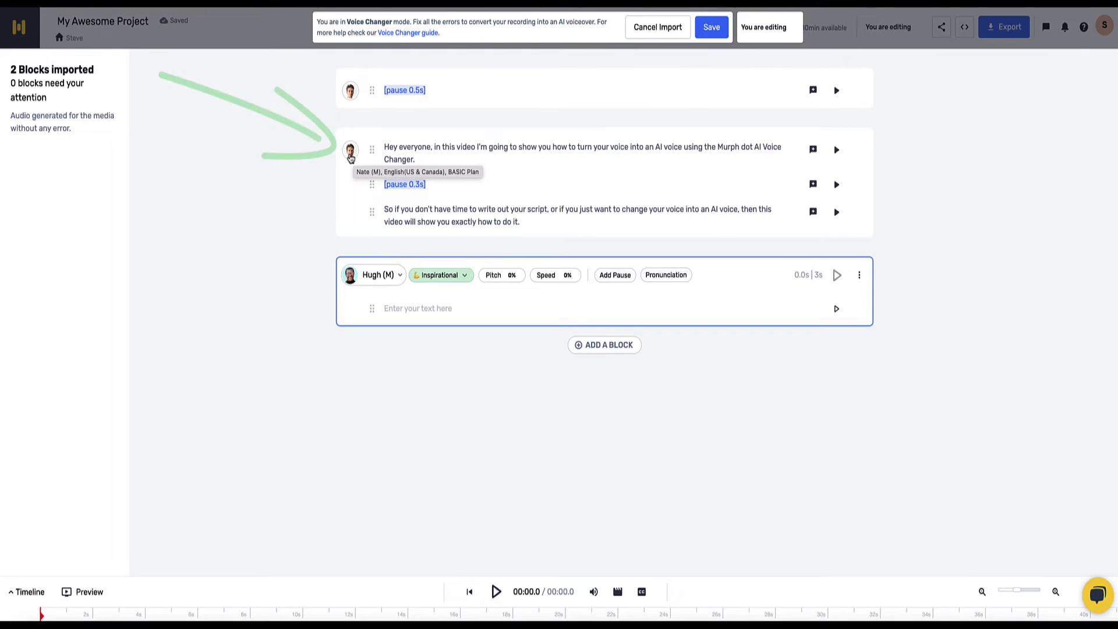
{"action": "left_click", "coordinate": [352, 152]}
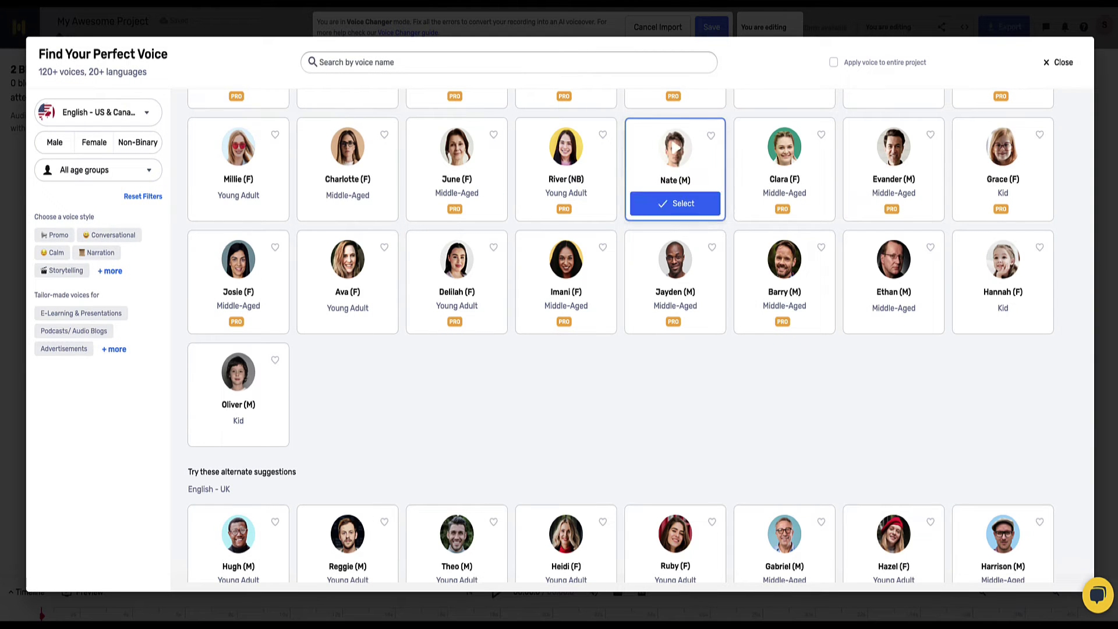
{"action": "scroll", "coordinate": [597, 185], "scroll_direction": "up", "scroll_amount": 3}
{"action": "scroll", "coordinate": [597, 185], "scroll_direction": "up", "scroll_amount": 4}
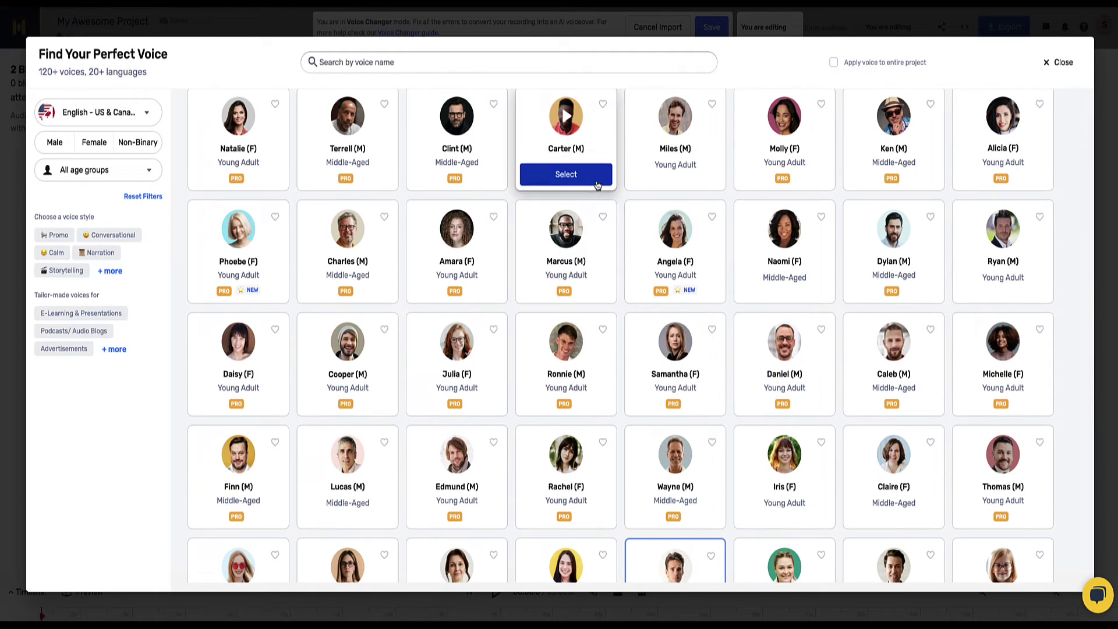
{"action": "scroll", "coordinate": [406, 192], "scroll_direction": "up", "scroll_amount": 1}
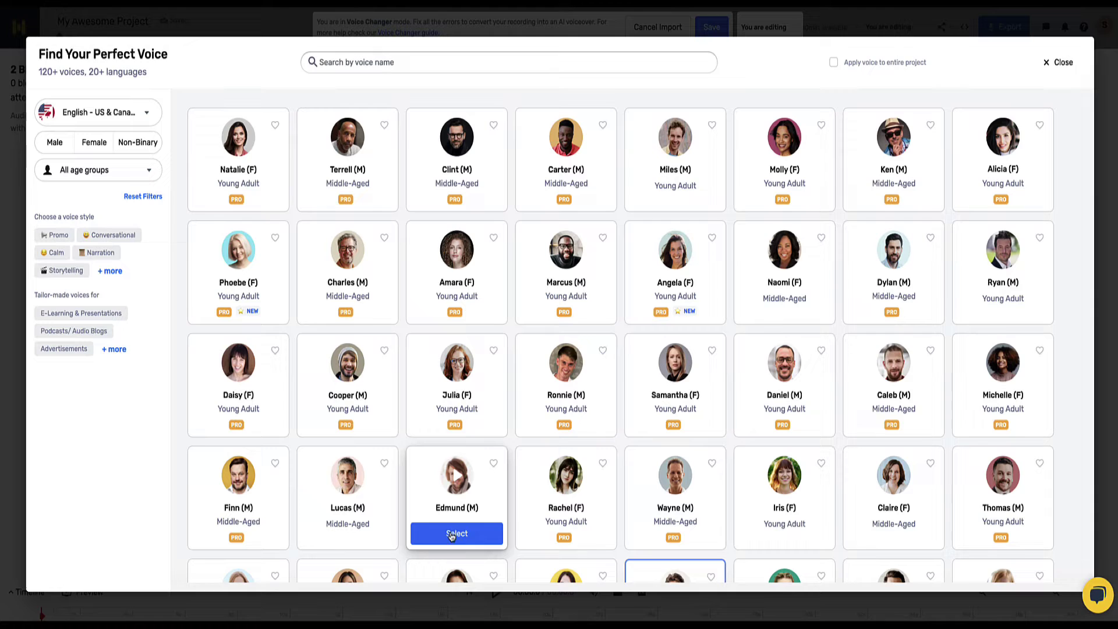
{"action": "left_click", "coordinate": [457, 533]}
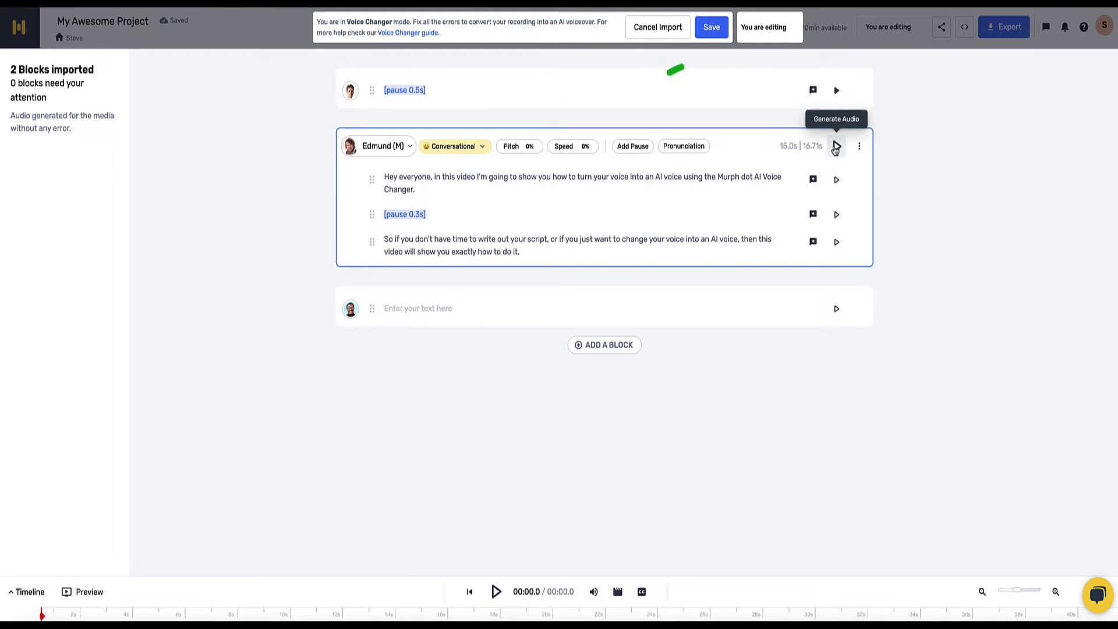
{"action": "left_click", "coordinate": [837, 148]}
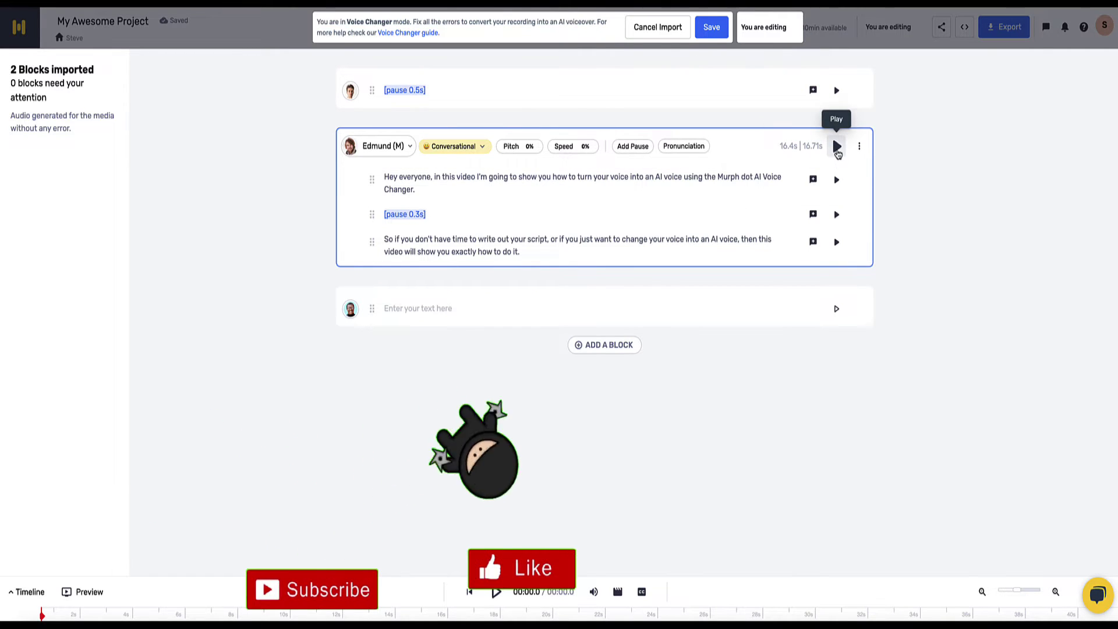
{"action": "left_click", "coordinate": [837, 150]}
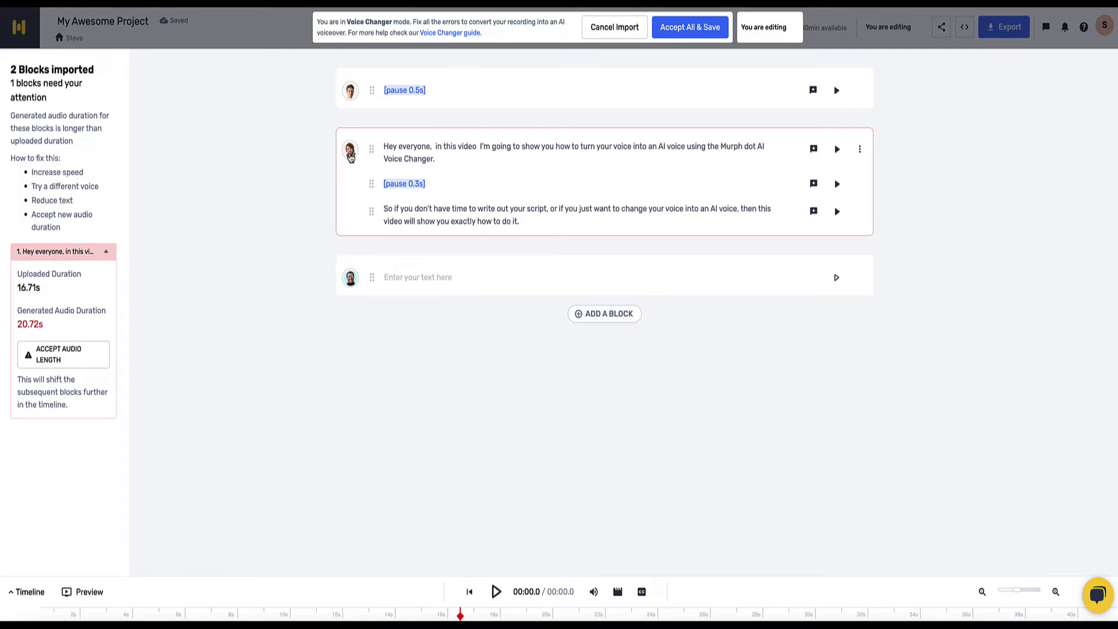
Change the second block's voice to Natalie (F), then regenerate and play its audio
{"action": "left_click", "coordinate": [350, 155]}
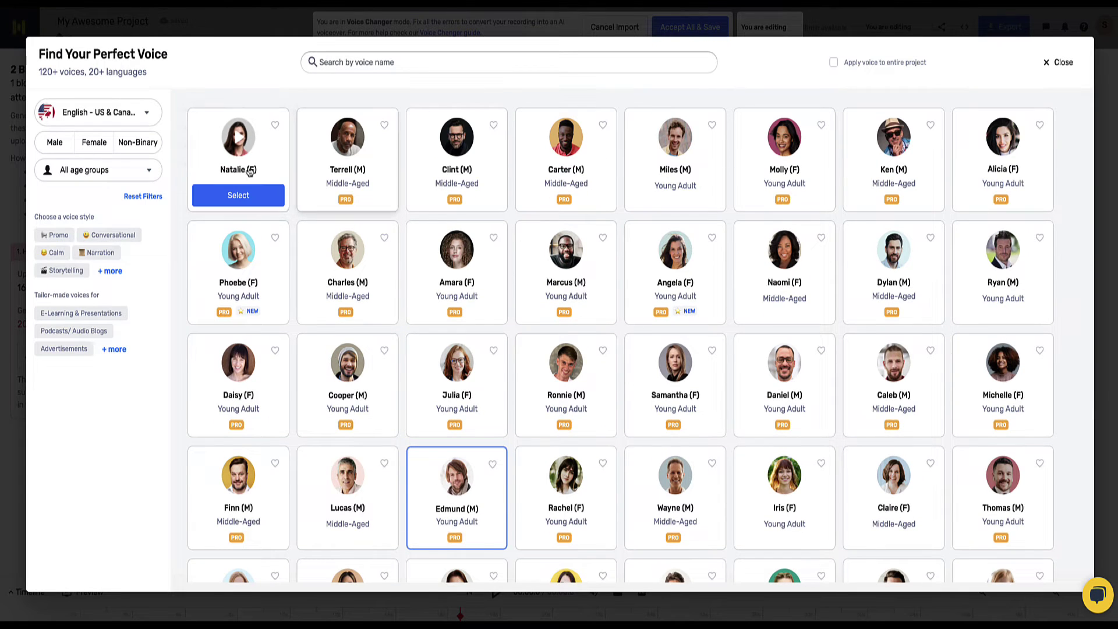
{"action": "left_click", "coordinate": [238, 196]}
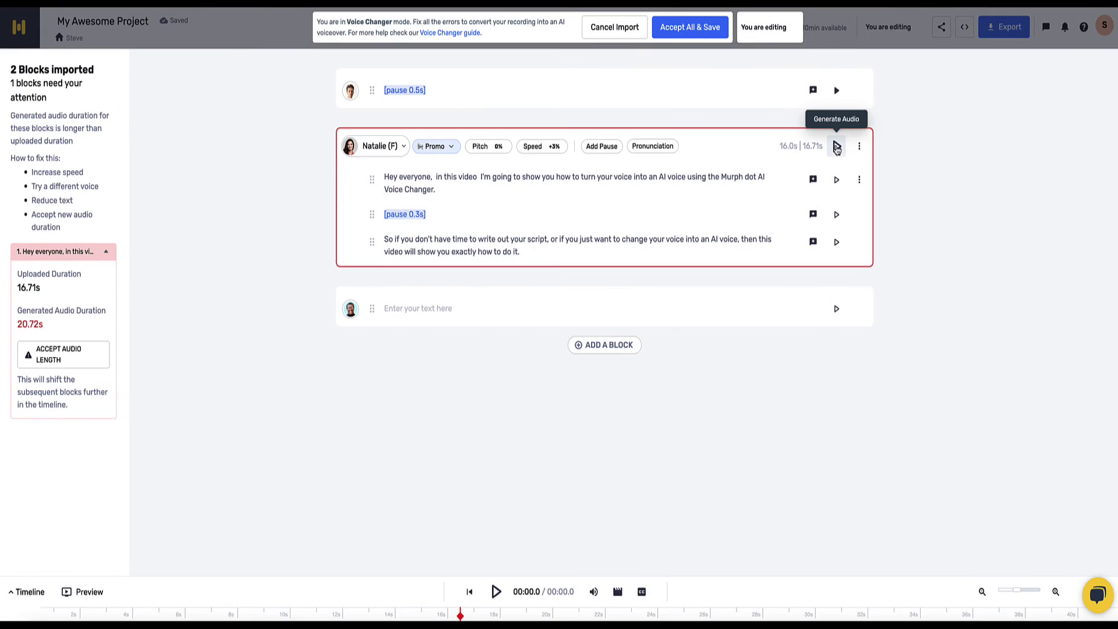
{"action": "left_click", "coordinate": [837, 147]}
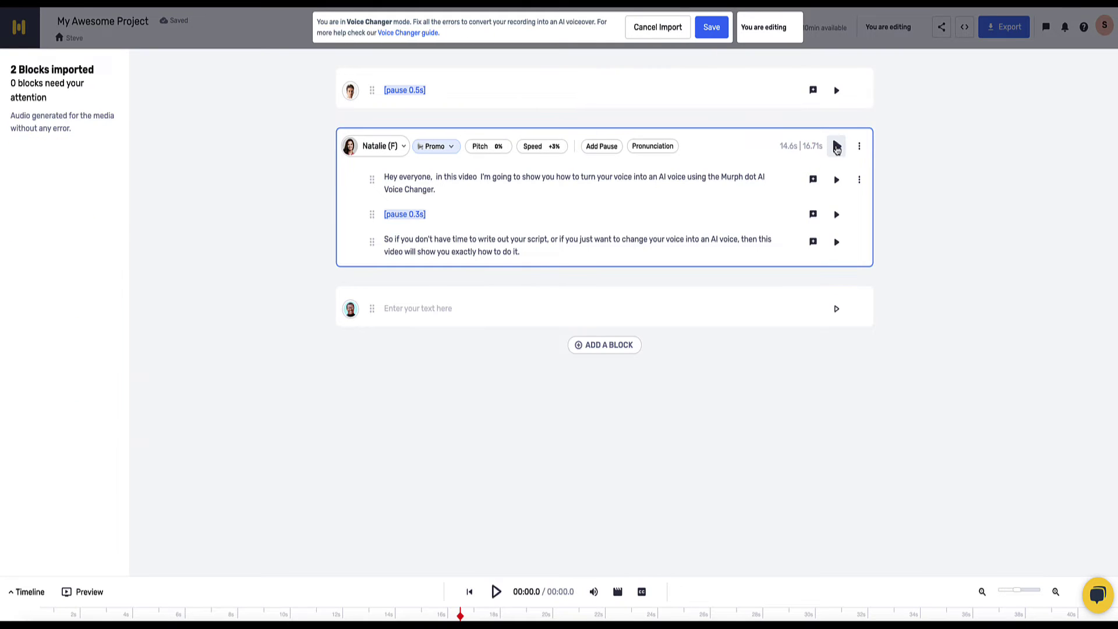
{"action": "left_click", "coordinate": [837, 151]}
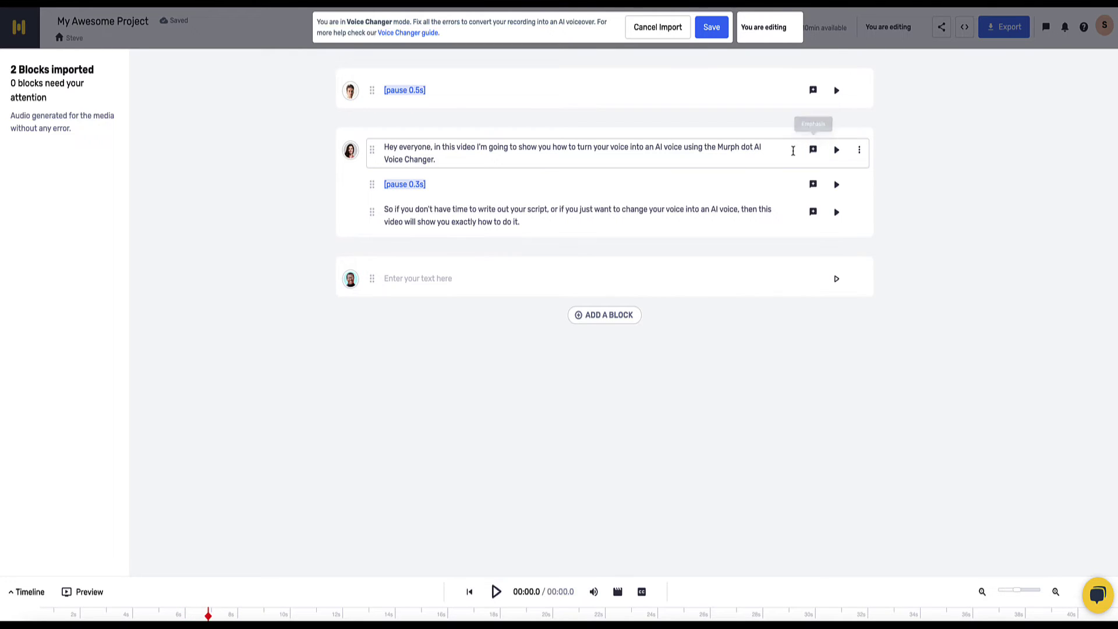
Set the Natalie block's speed to -2%
{"action": "left_click", "coordinate": [776, 153]}
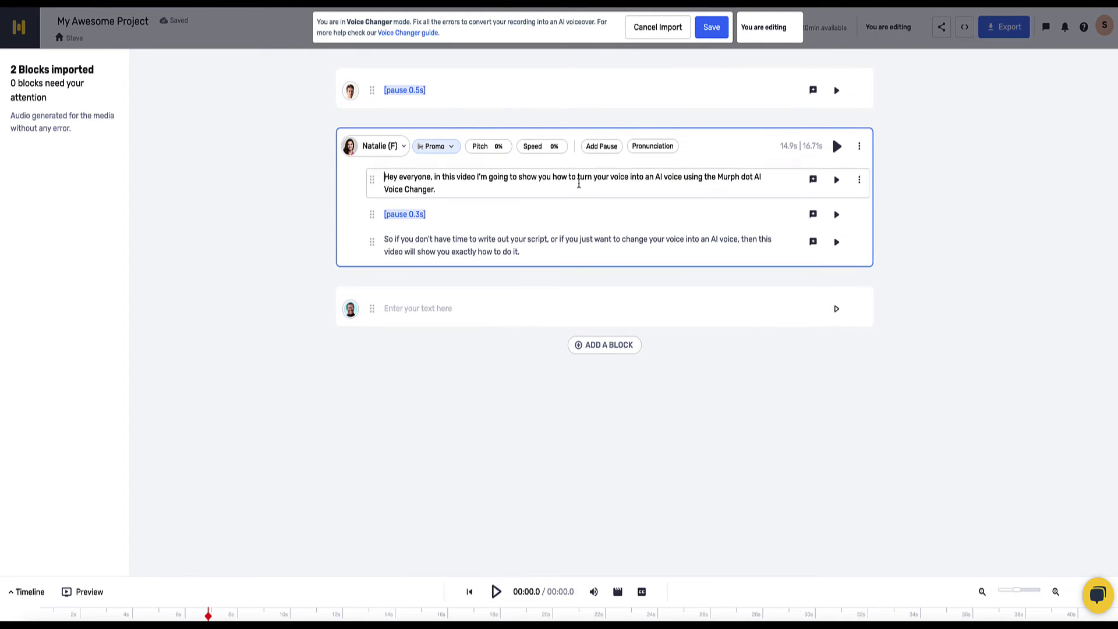
{"action": "left_click", "coordinate": [533, 146]}
{"action": "left_click_drag", "start_coordinate": [538, 169], "coordinate": [543, 181]}
Add Extra Weak (250ms) pauses after 'in this video', 'show you' and 'your voice', then regenerate and play
{"action": "left_click", "coordinate": [604, 146]}
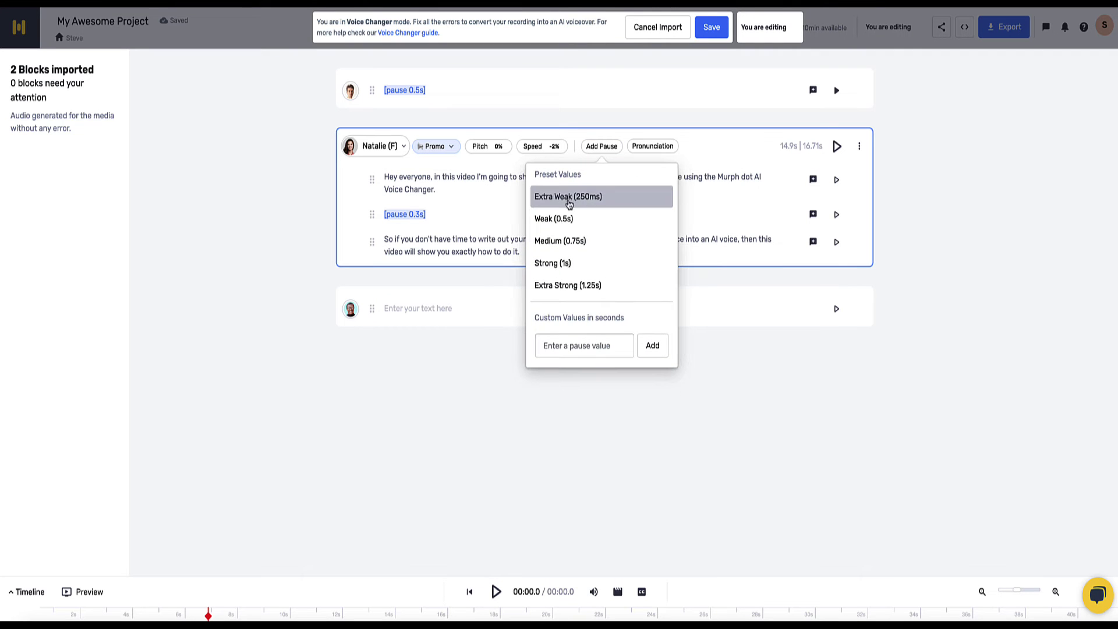
{"action": "left_click", "coordinate": [564, 197]}
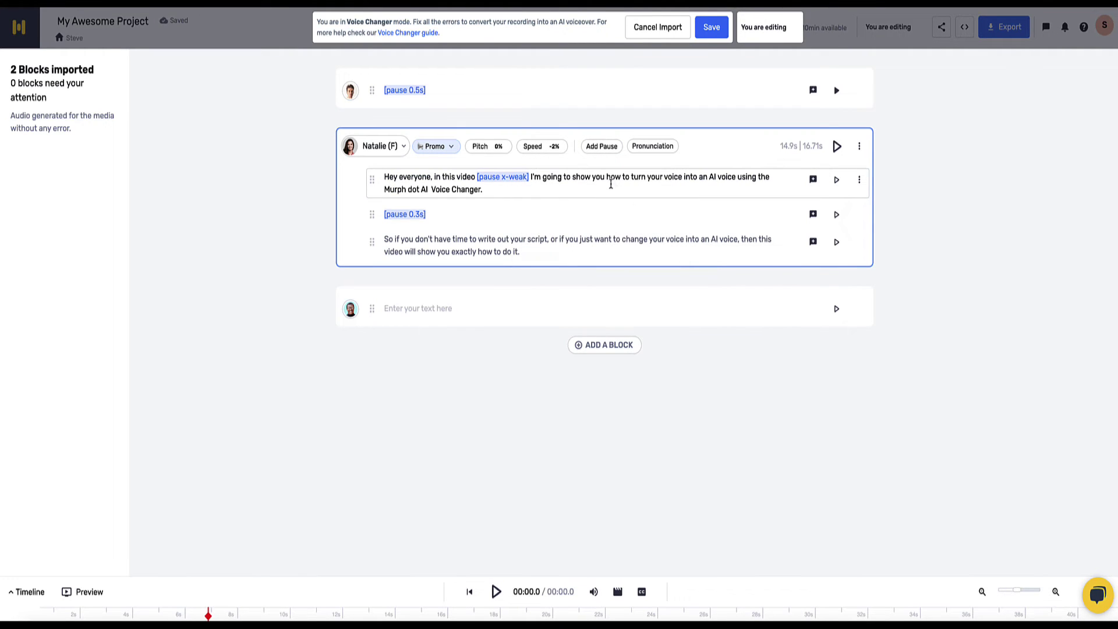
{"action": "left_click", "coordinate": [603, 147]}
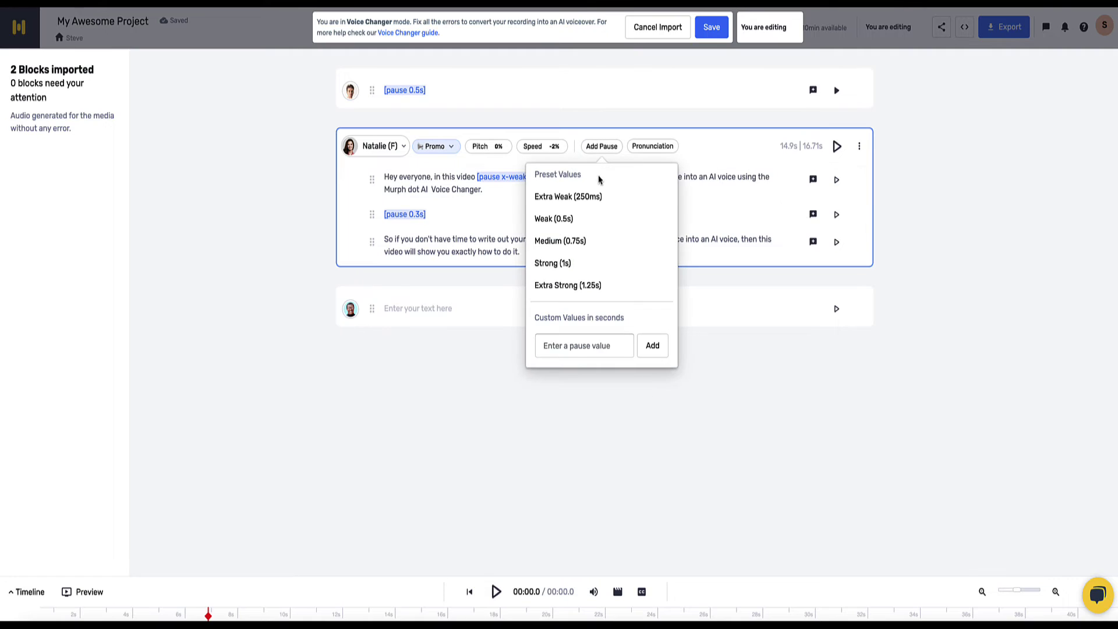
{"action": "left_click", "coordinate": [601, 197]}
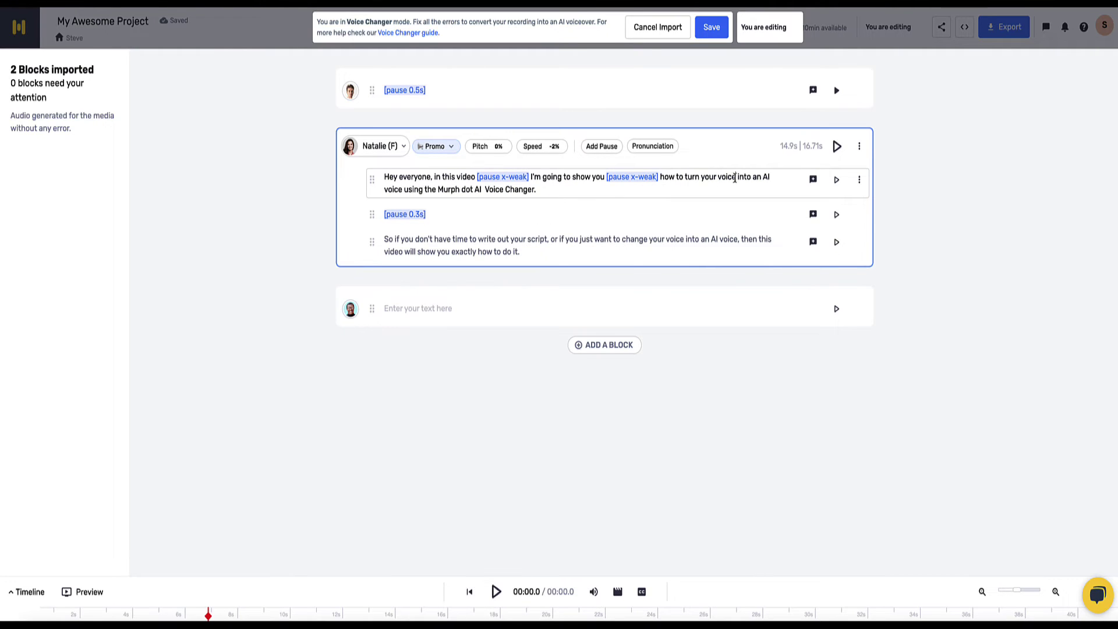
{"action": "left_click", "coordinate": [601, 147]}
{"action": "left_click", "coordinate": [636, 192]}
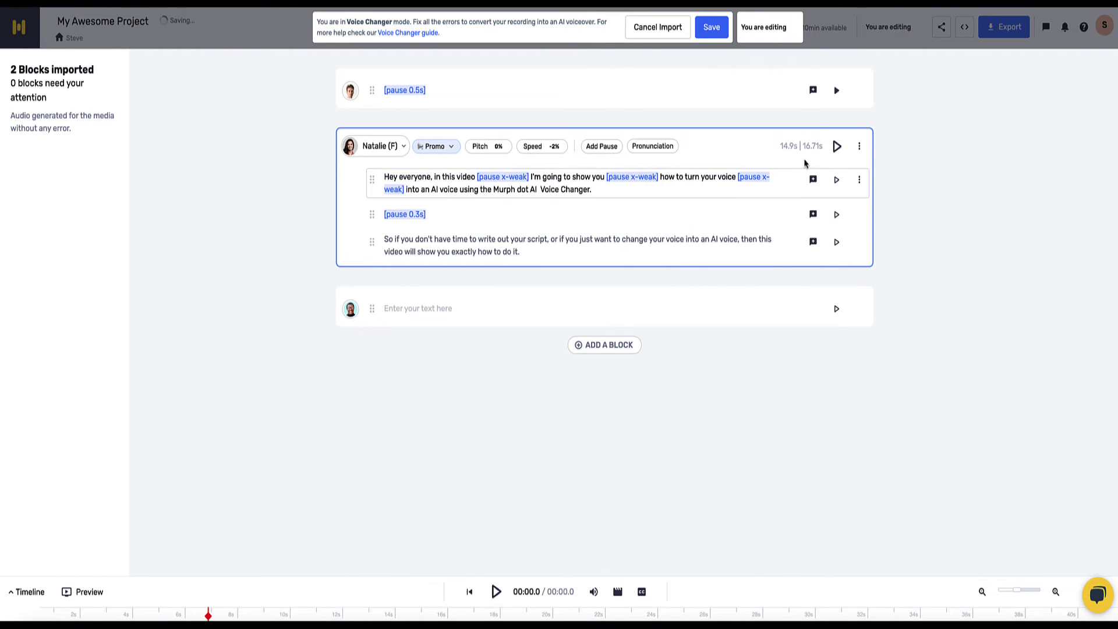
{"action": "left_click", "coordinate": [838, 147]}
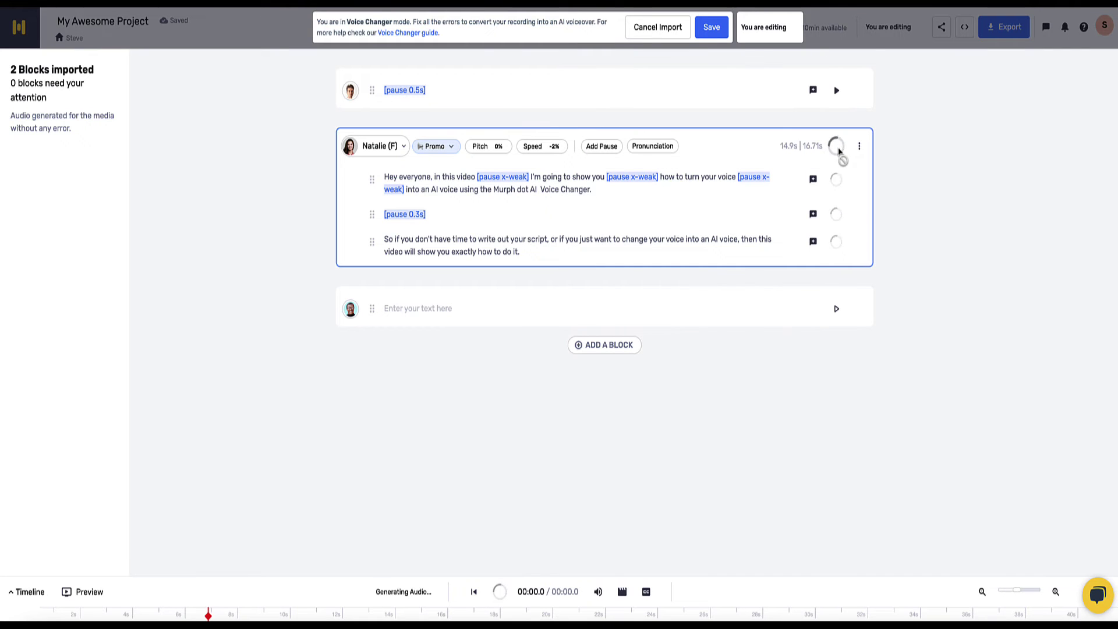
{"action": "left_click", "coordinate": [837, 148]}
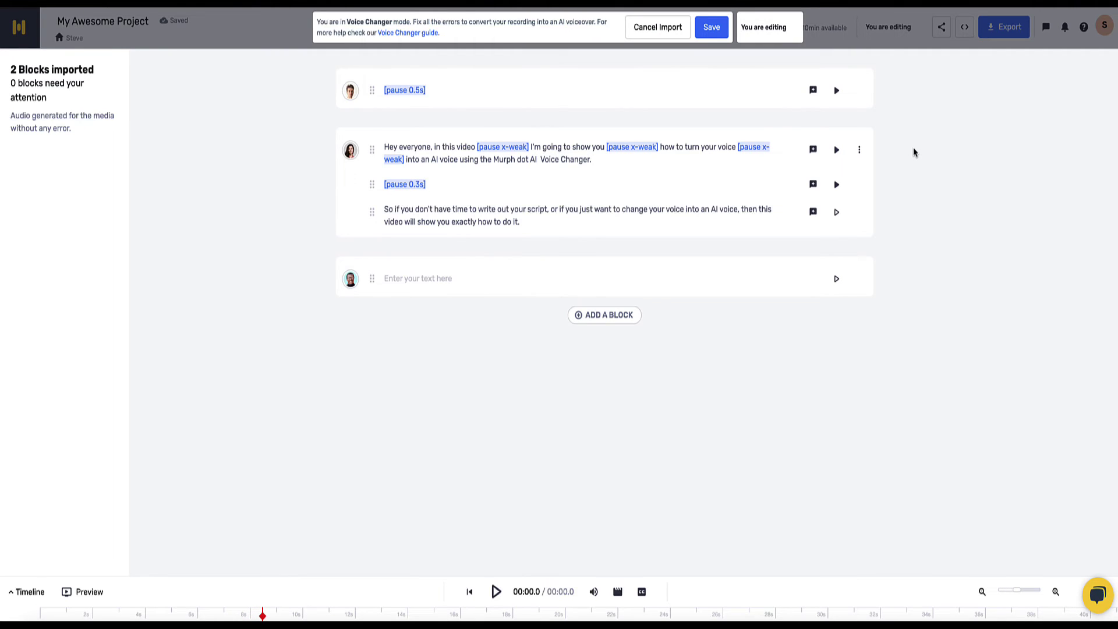
Delete the extra-weak pause after 'show you' in the Natalie block
{"action": "left_click", "coordinate": [581, 164]}
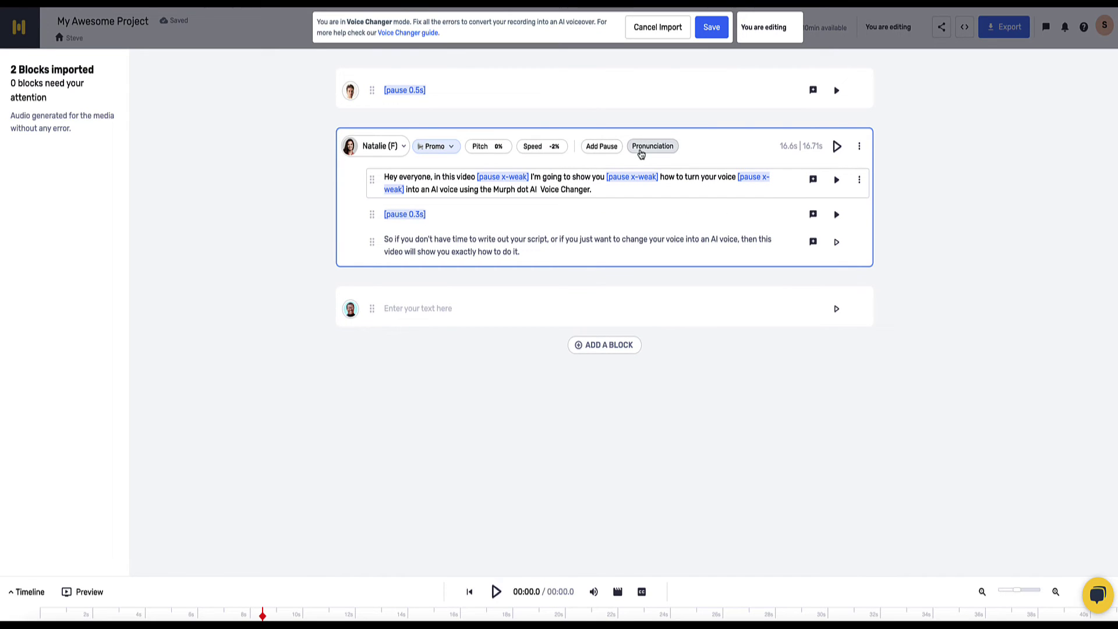
{"action": "left_click", "coordinate": [813, 180]}
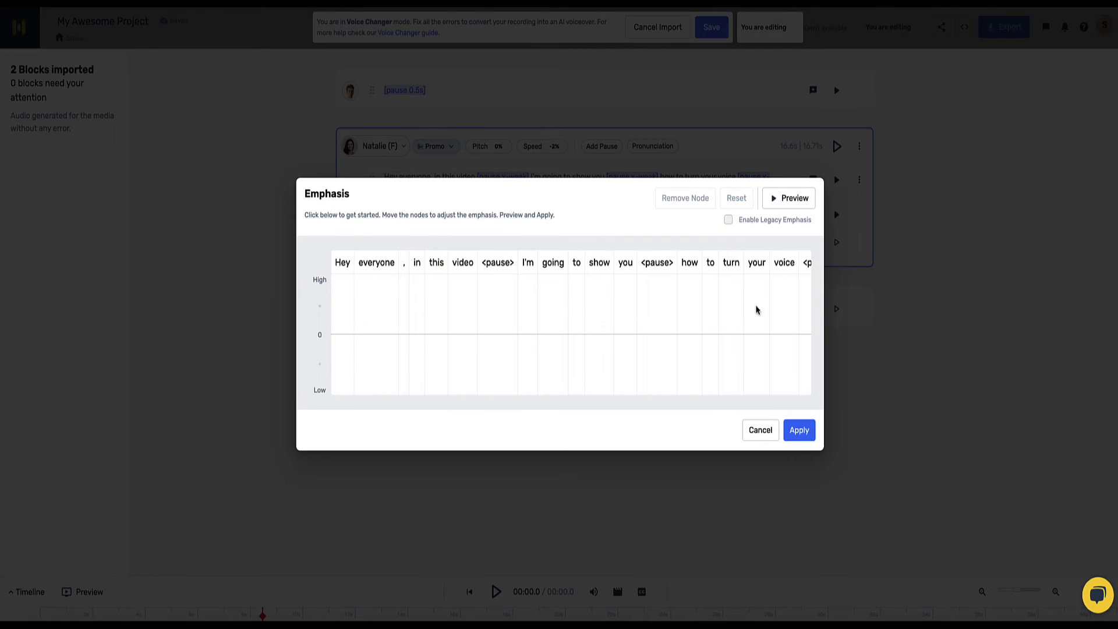
{"action": "left_click", "coordinate": [761, 430]}
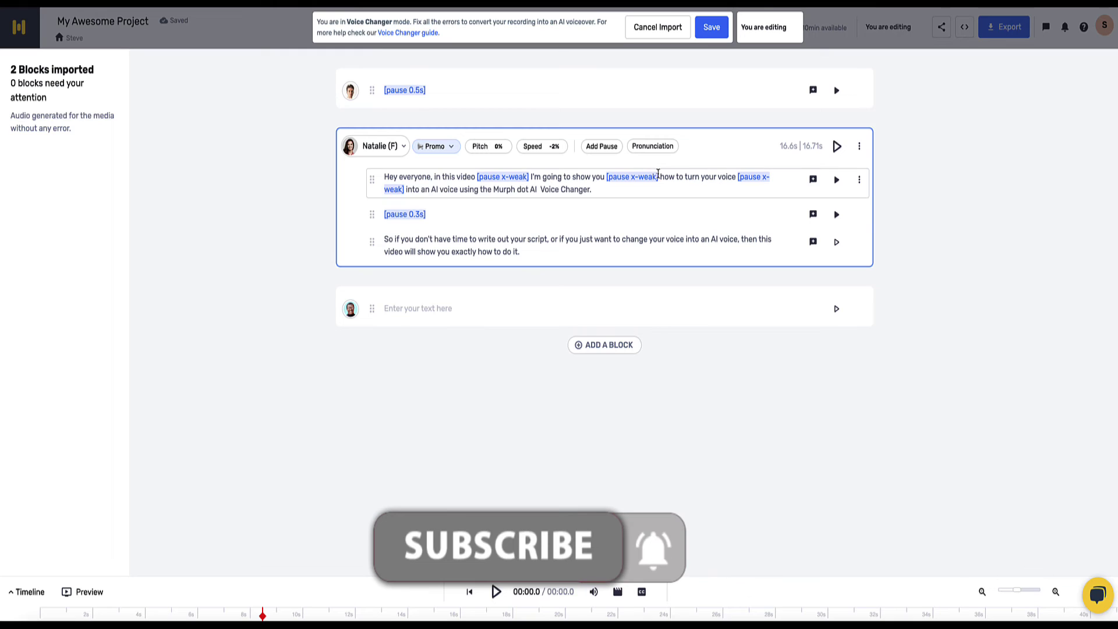
{"action": "left_click_drag", "start_coordinate": [660, 177], "coordinate": [614, 175]}
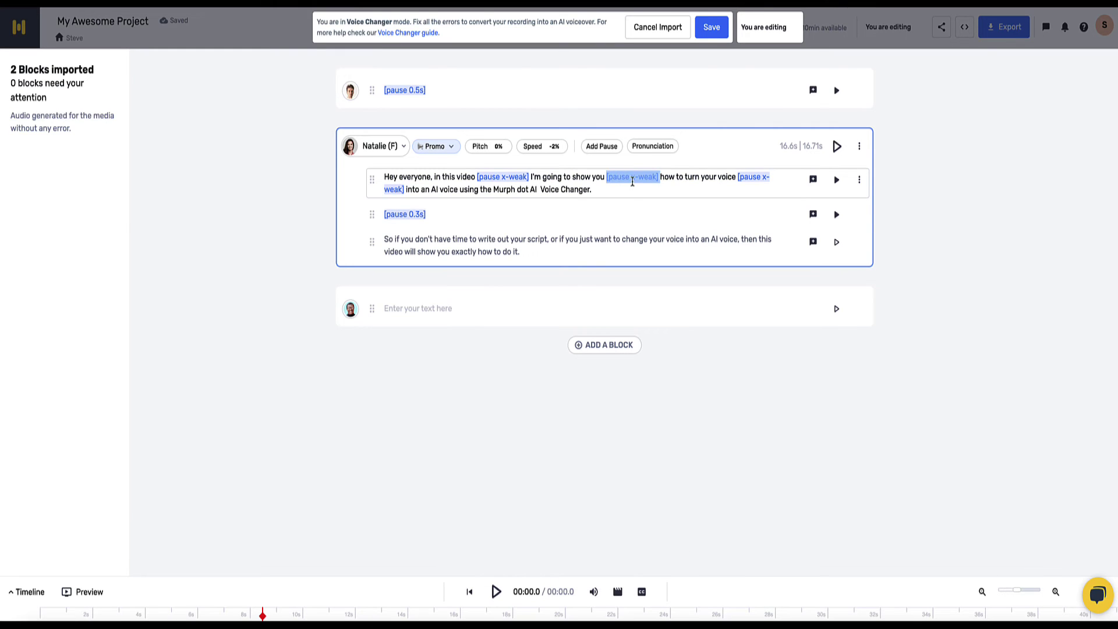
{"action": "key", "text": "BackSpace"}
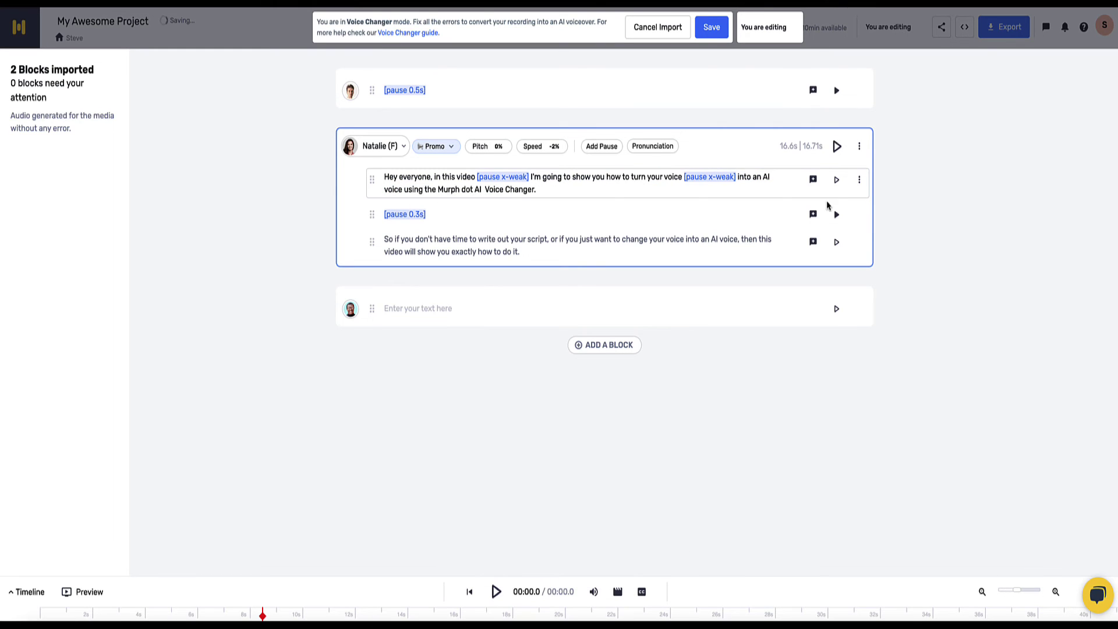
Add emphasis on 'AI' and 'Voice' in the first sentence and apply it
{"action": "left_click", "coordinate": [813, 180]}
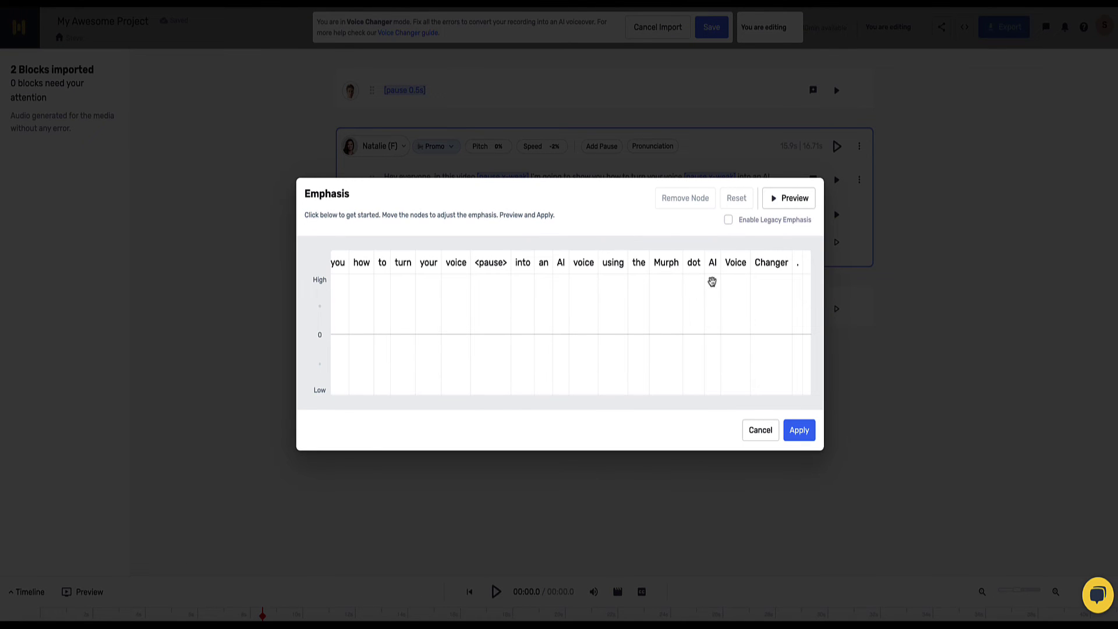
{"action": "left_click", "coordinate": [711, 281]}
{"action": "left_click_drag", "start_coordinate": [710, 283], "coordinate": [711, 288]}
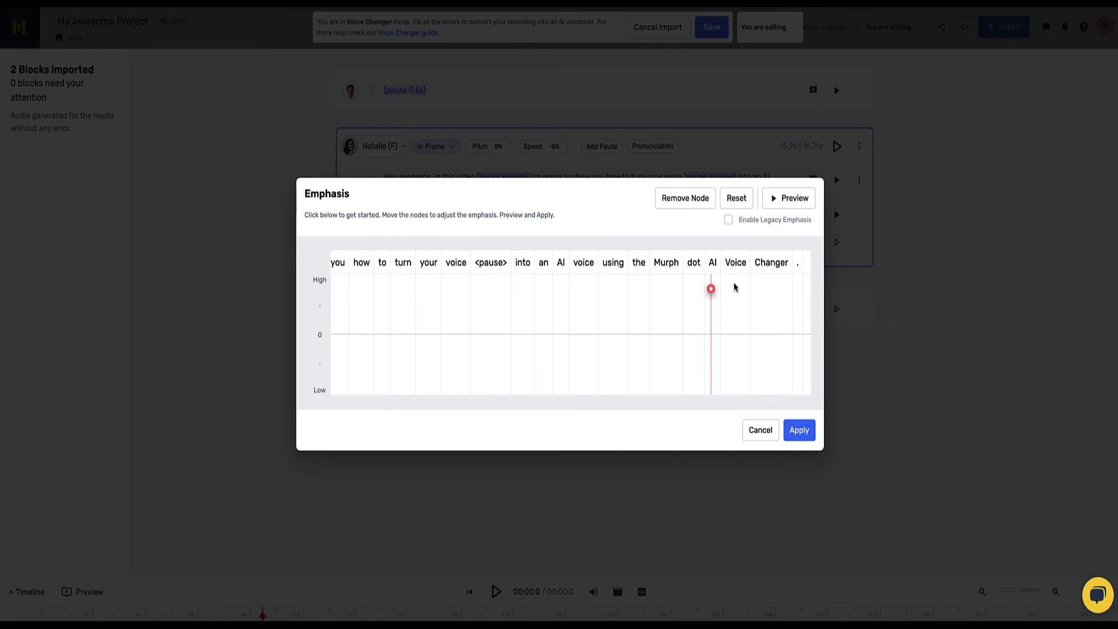
{"action": "left_click", "coordinate": [733, 282]}
{"action": "left_click", "coordinate": [799, 429]}
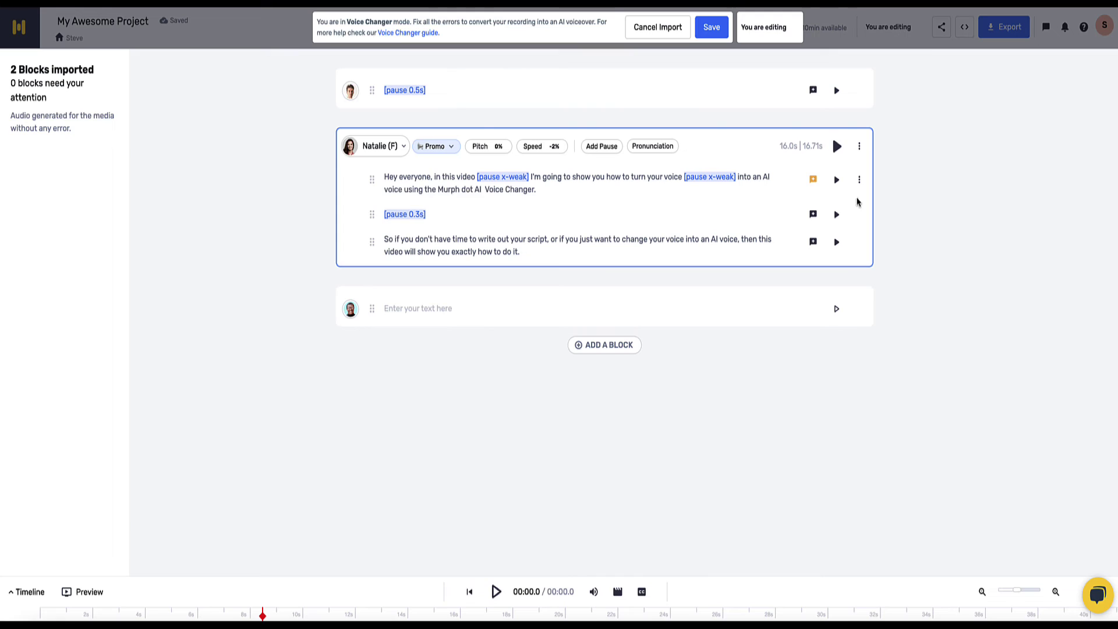
Play Natalie's revised 16.0s block and save the Voice Changer import to return to the studio
{"action": "left_click", "coordinate": [837, 147]}
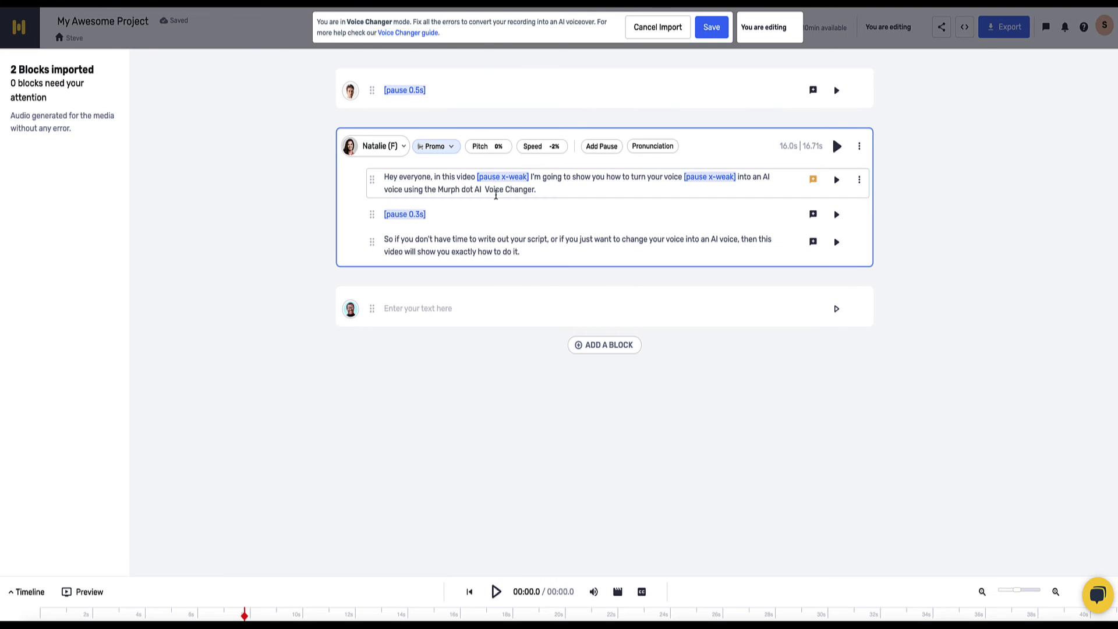
{"action": "left_click", "coordinate": [712, 26]}
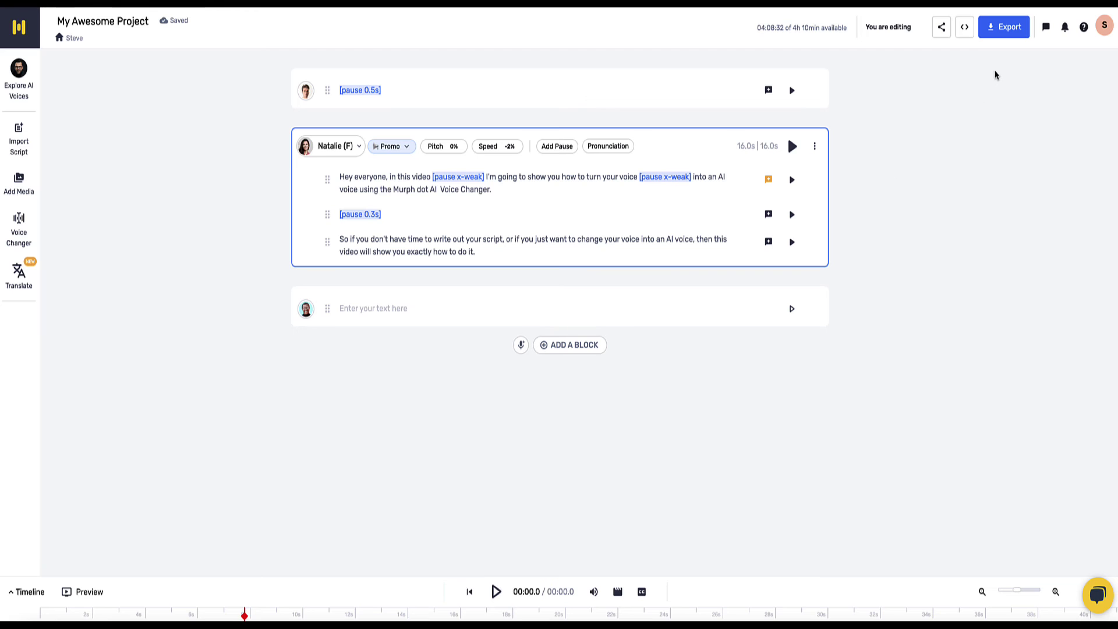
Bring up the Select Export Format dialog, defaulting to Voice Only, single MP3, medium quality, mono
{"action": "mouse_move", "coordinate": [856, 257]}
{"action": "left_mouse_down"}
{"action": "mouse_move", "coordinate": [985, 63]}
{"action": "mouse_move", "coordinate": [982, 147]}
{"action": "left_mouse_up"}
{"action": "left_click_drag", "start_coordinate": [990, 53], "coordinate": [917, 104]}
{"action": "left_click", "coordinate": [1004, 27]}
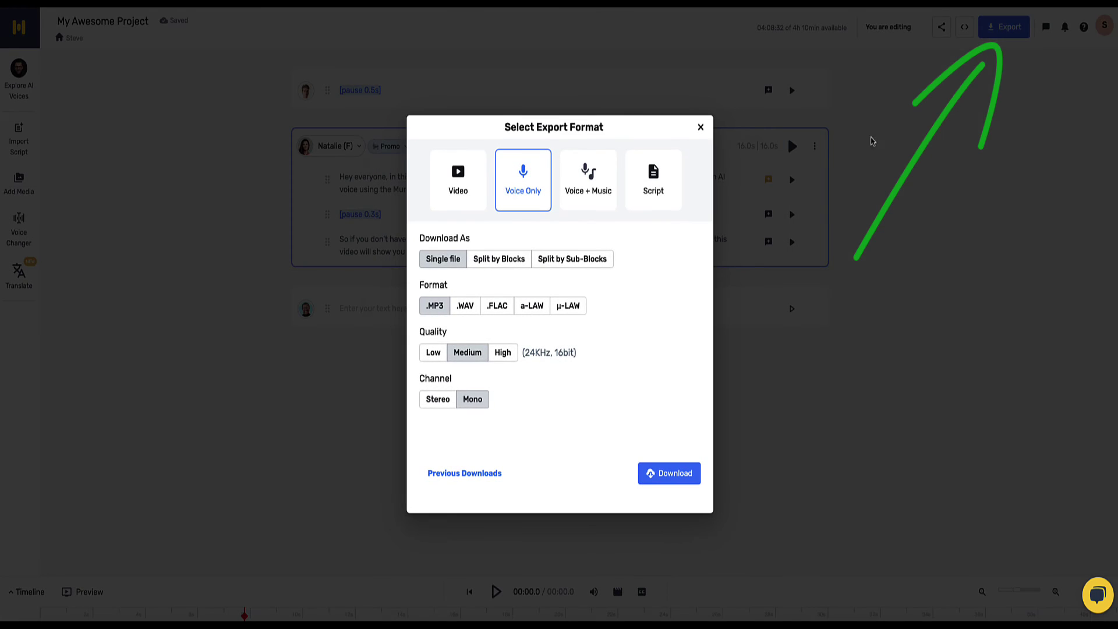